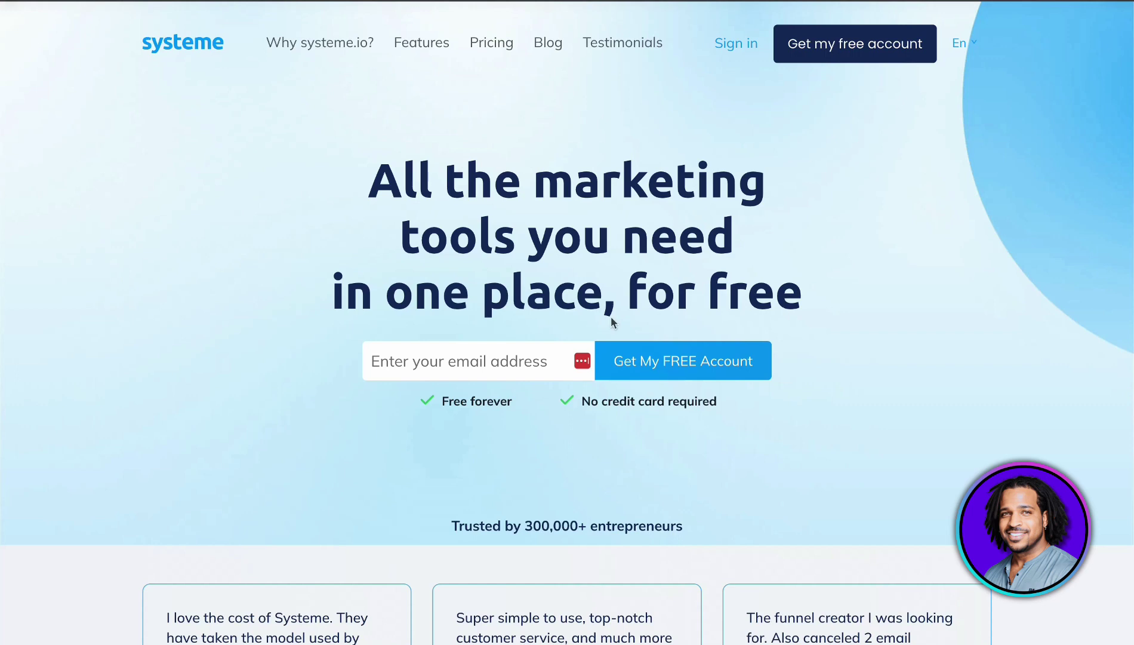
- Open the pricing page and compare the Free, Startup, Webinar and Unlimited plans' prices and limits
{"action": "left_click", "coordinate": [492, 45]}
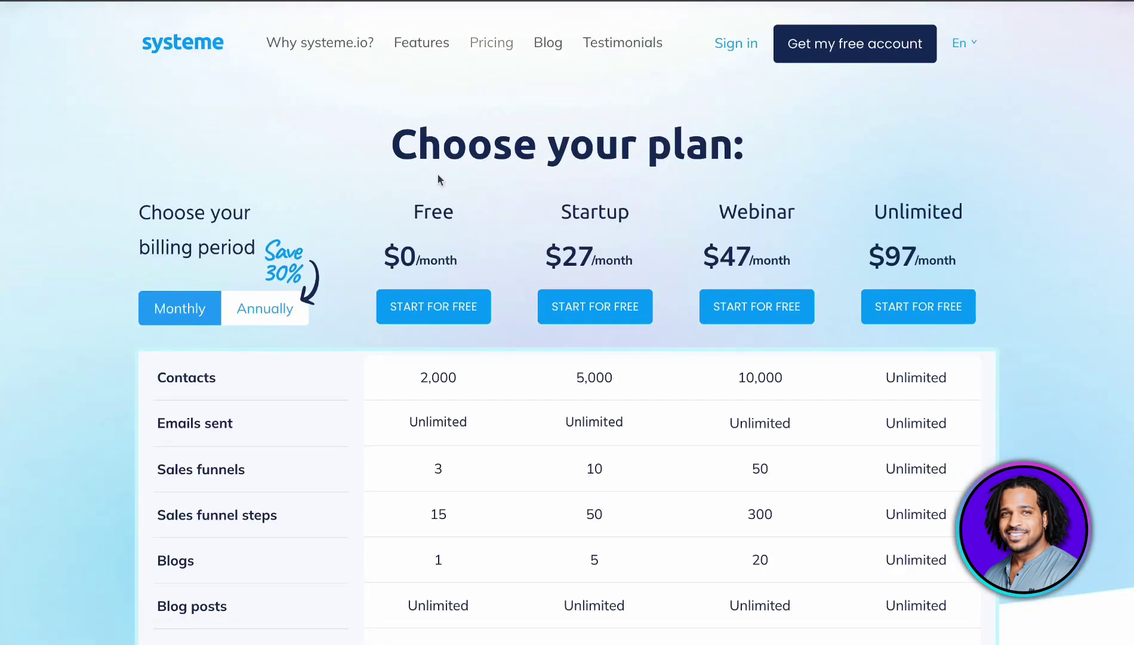
{"action": "scroll", "coordinate": [439, 179], "scroll_direction": "down", "scroll_amount": 1}
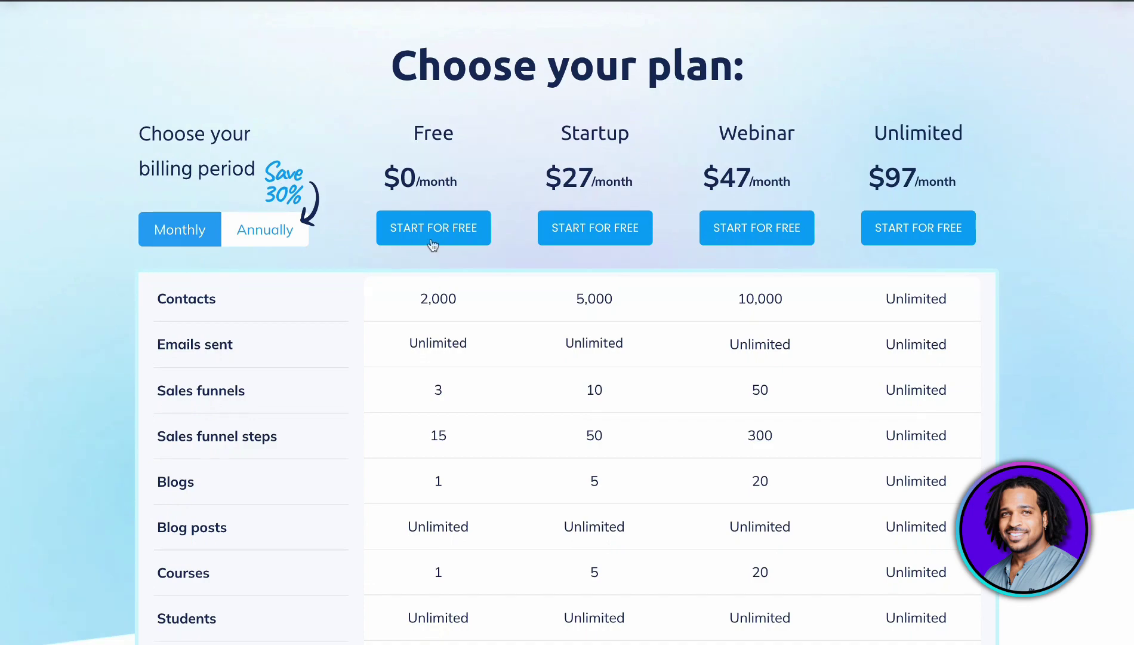
{"action": "scroll", "coordinate": [433, 286], "scroll_direction": "down", "scroll_amount": 4}
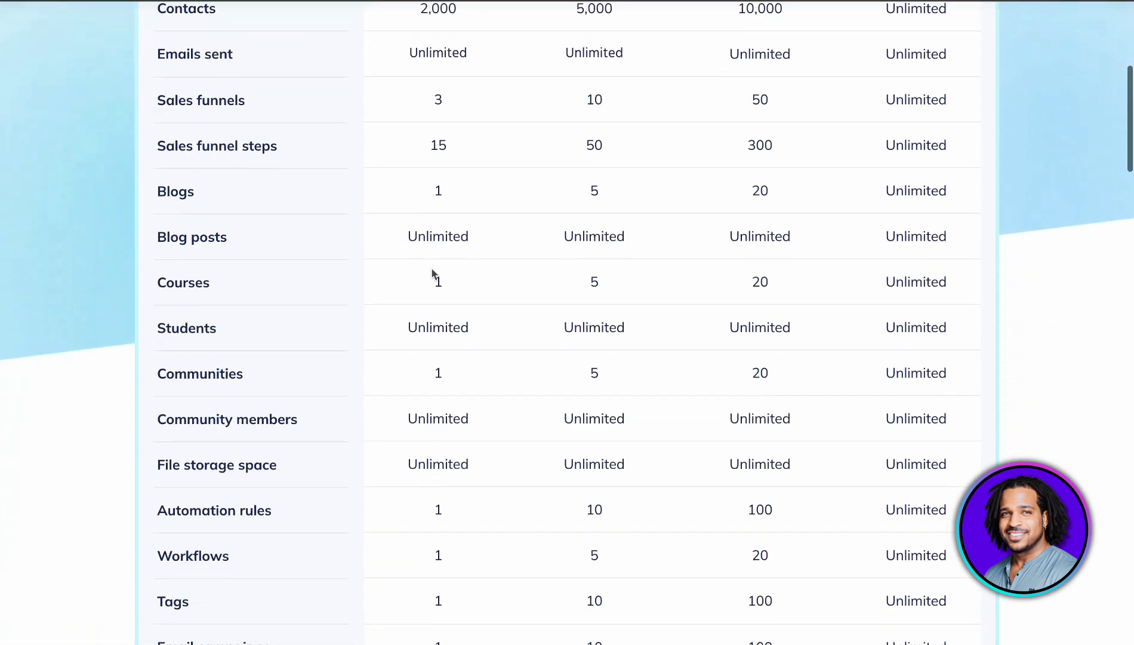
{"action": "scroll", "coordinate": [425, 460], "scroll_direction": "up", "scroll_amount": 5}
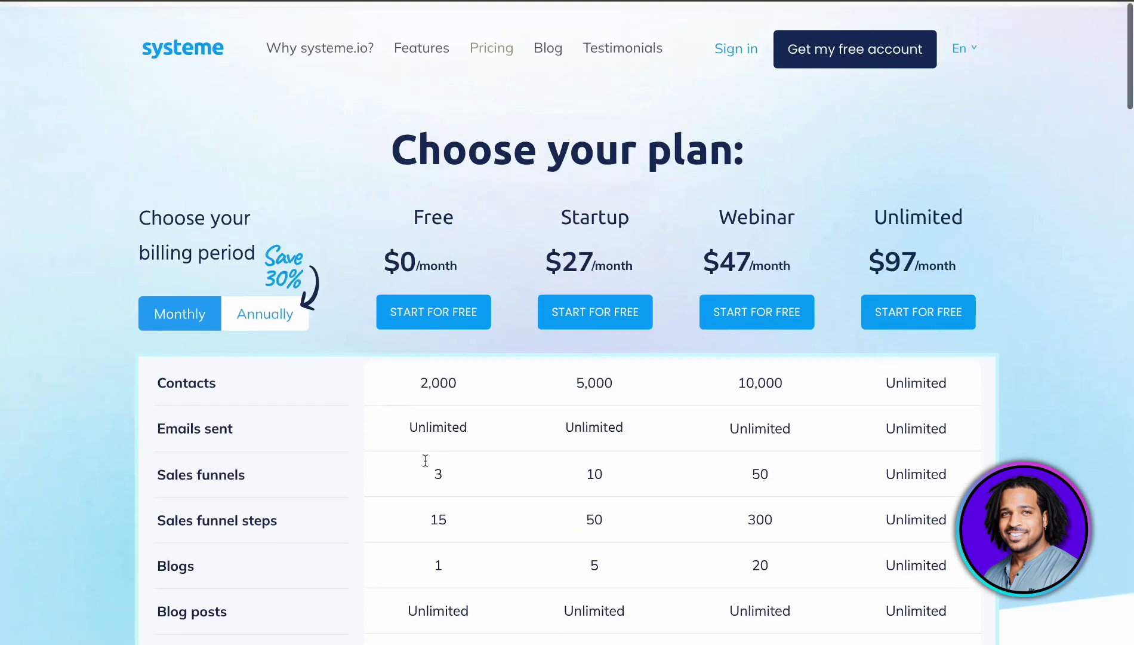
{"action": "scroll", "coordinate": [429, 425], "scroll_direction": "down", "scroll_amount": 1}
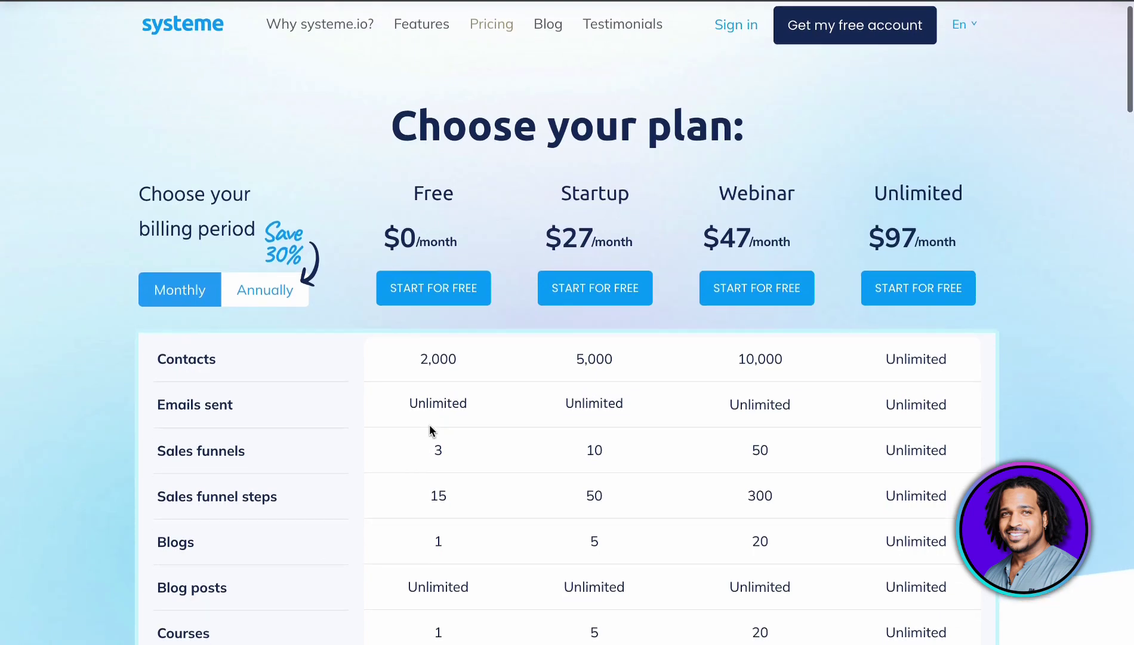
{"action": "scroll", "coordinate": [430, 428], "scroll_direction": "down", "scroll_amount": 1}
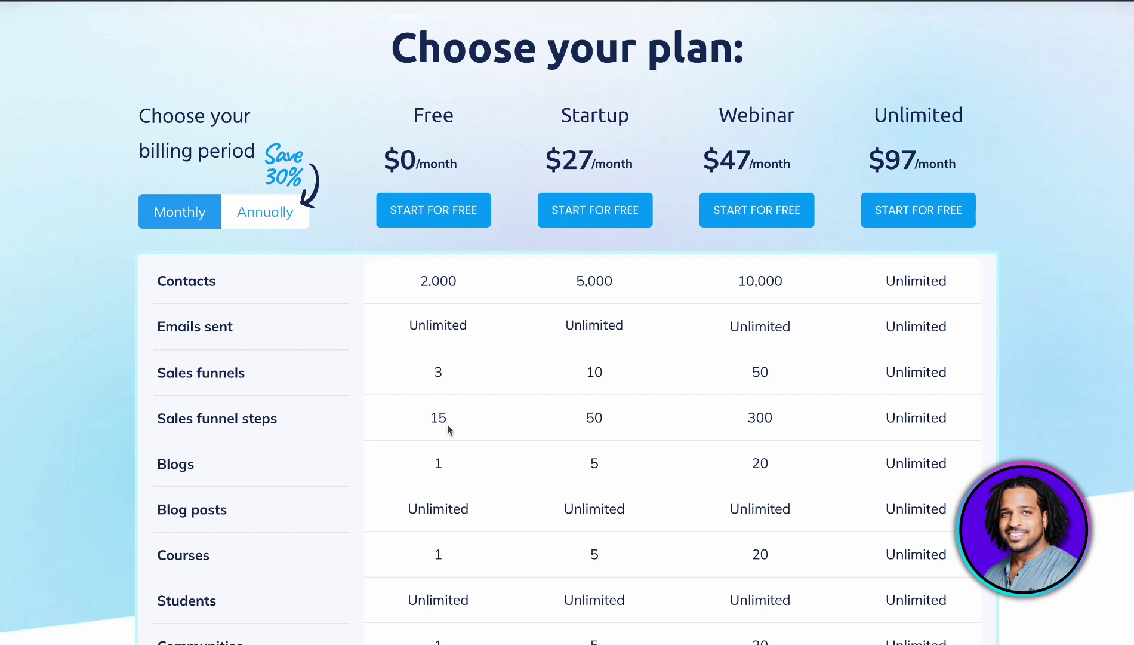
{"action": "scroll", "coordinate": [455, 419], "scroll_direction": "up", "scroll_amount": 2}
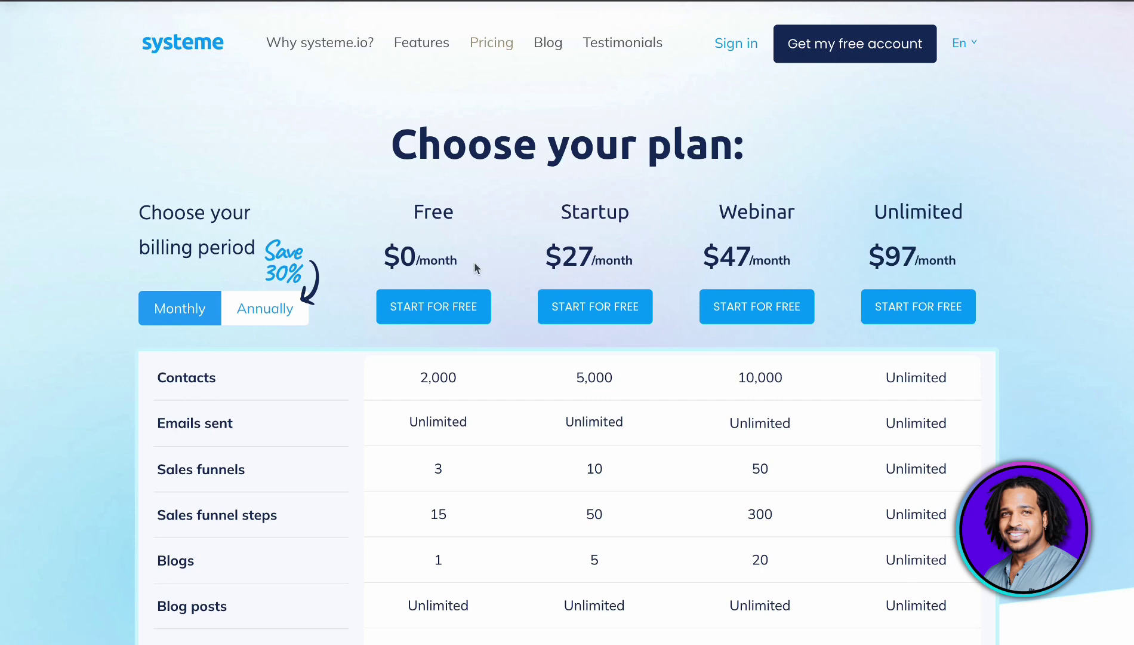
{"action": "scroll", "coordinate": [378, 269], "scroll_direction": "down", "scroll_amount": 1}
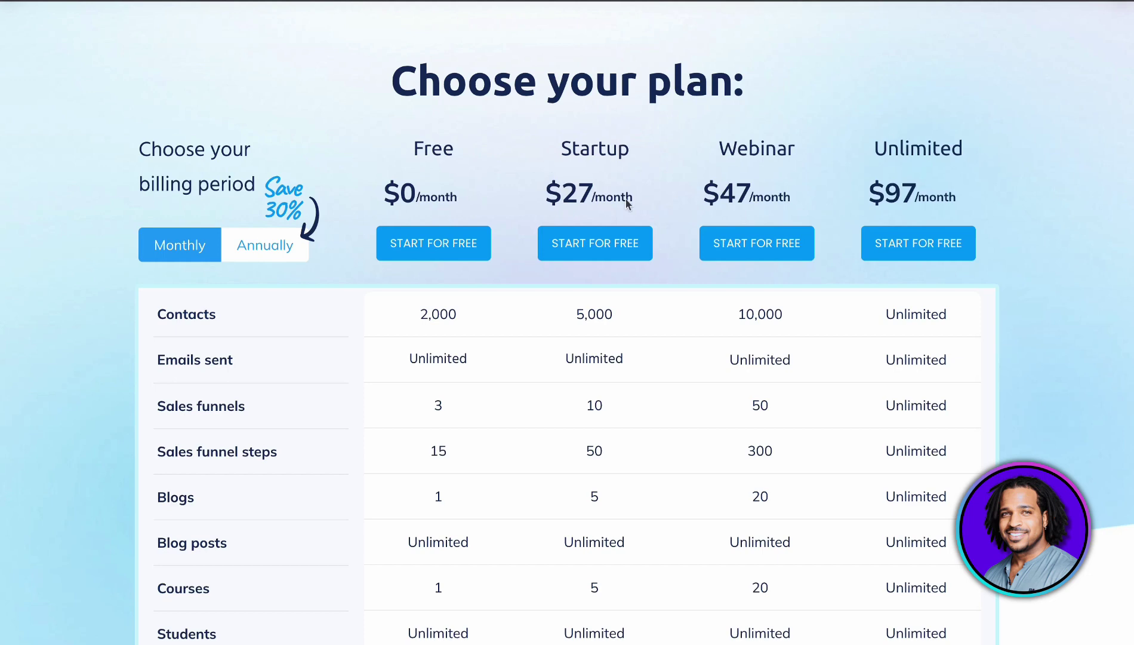
{"action": "scroll", "coordinate": [388, 200], "scroll_direction": "up", "scroll_amount": 1}
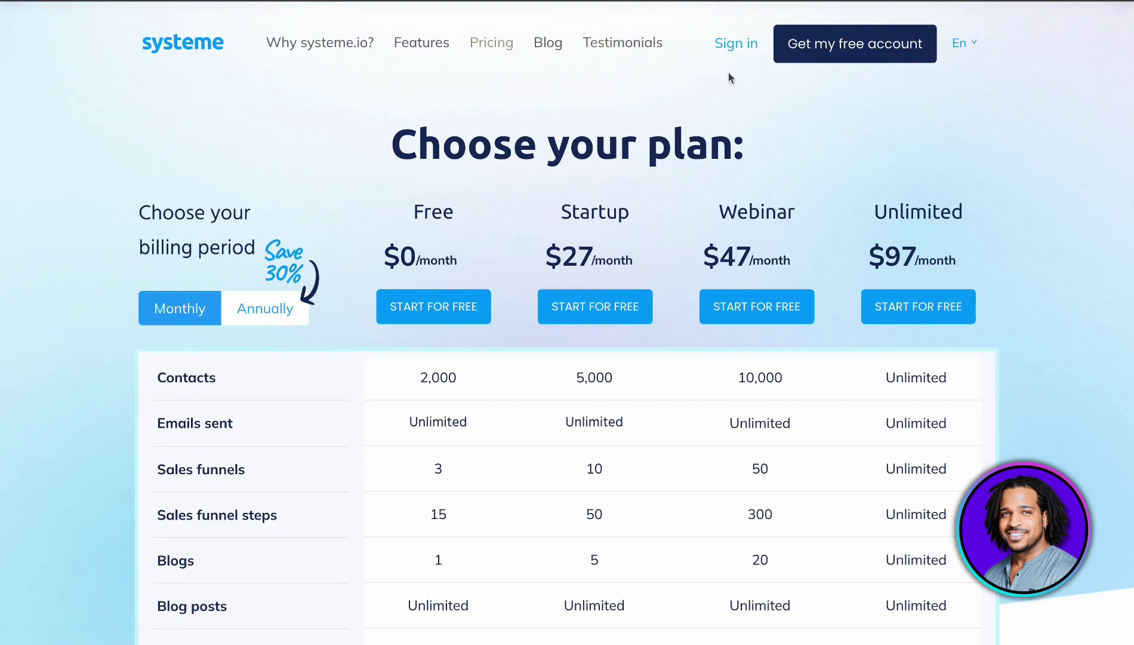
- Sign in and create a funnel named "Test 2" with the "Build an audience" goal
{"action": "left_click", "coordinate": [752, 46]}
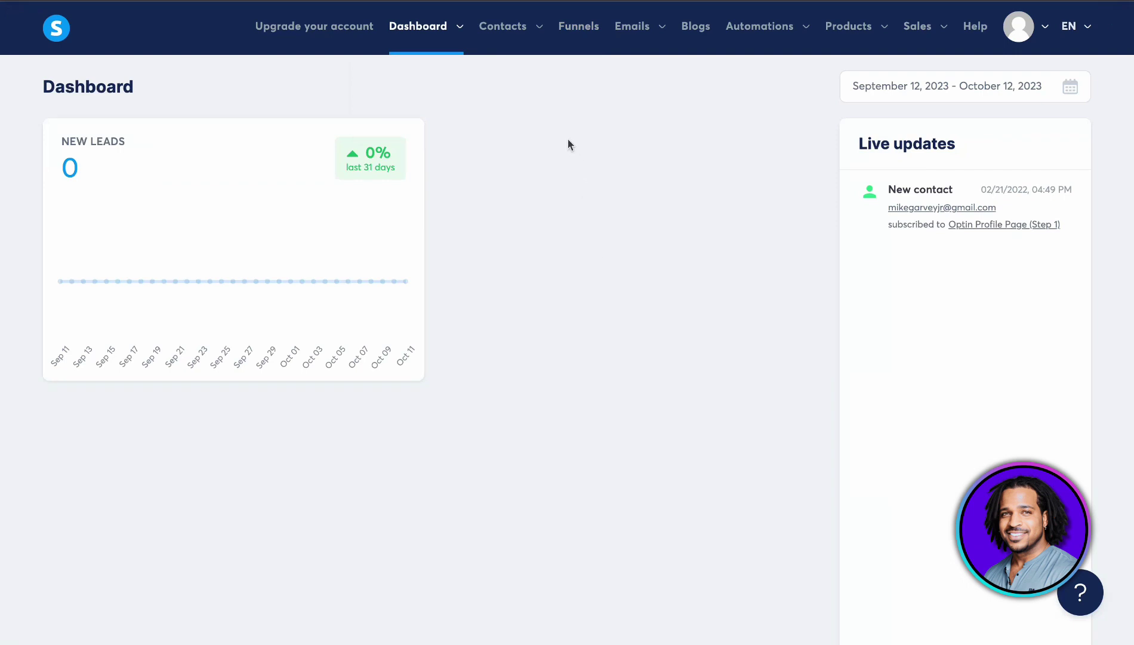
{"action": "left_click", "coordinate": [579, 27]}
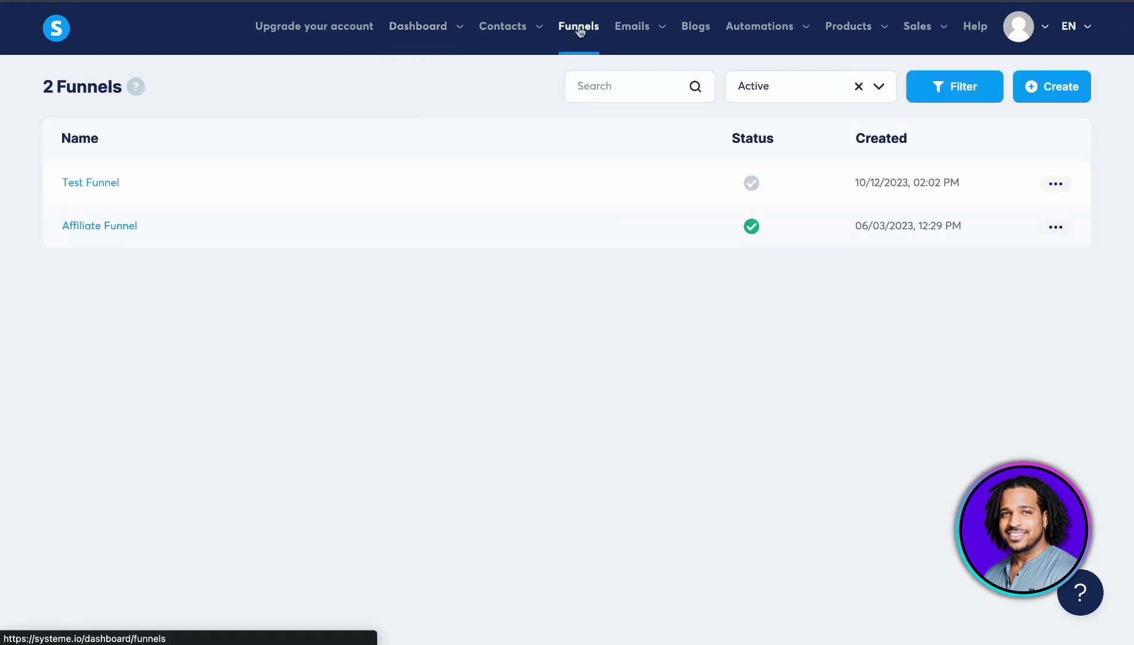
{"action": "left_click", "coordinate": [1060, 95]}
{"action": "left_click", "coordinate": [406, 172]}
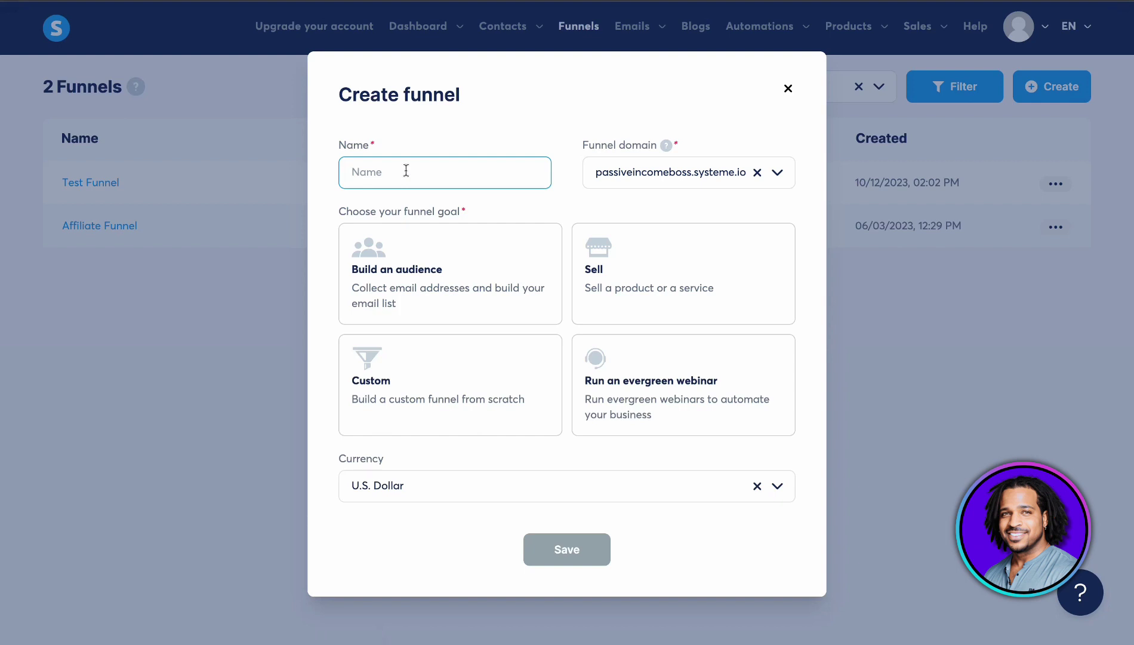
{"action": "type", "text": "Test 2"}
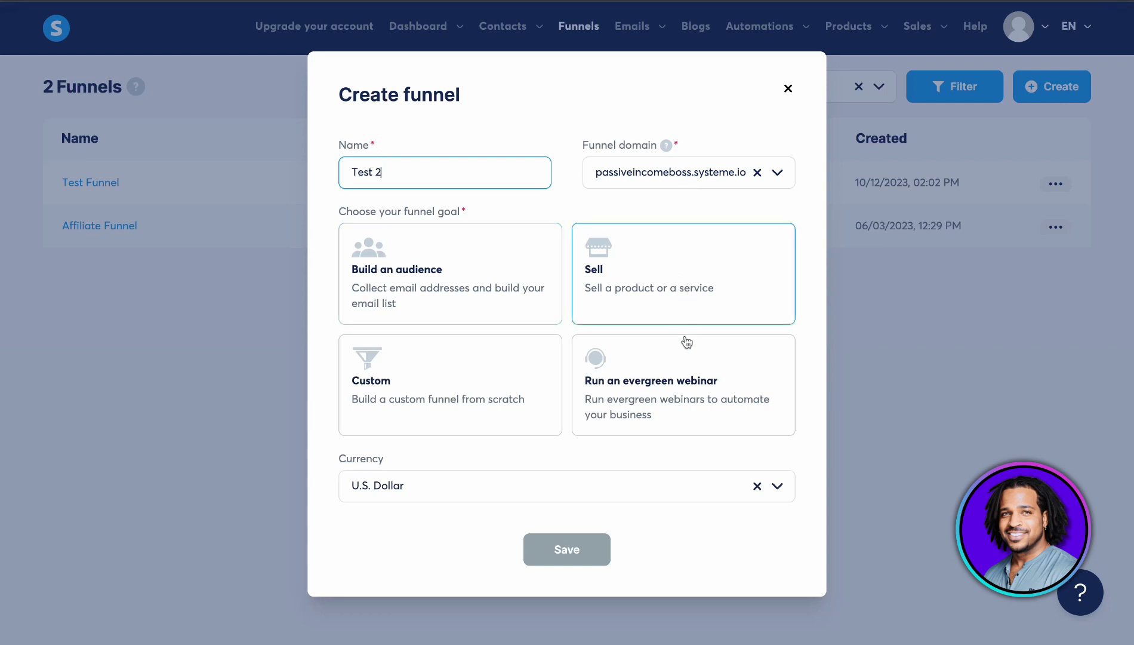
{"action": "left_click", "coordinate": [463, 276]}
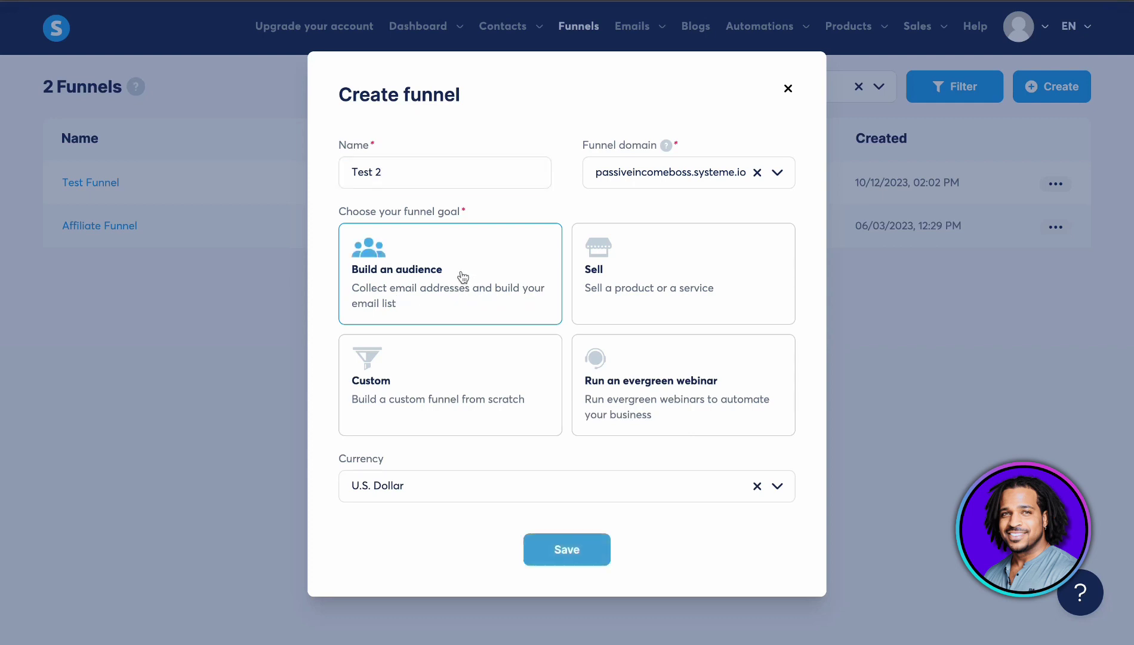
{"action": "left_click", "coordinate": [567, 549]}
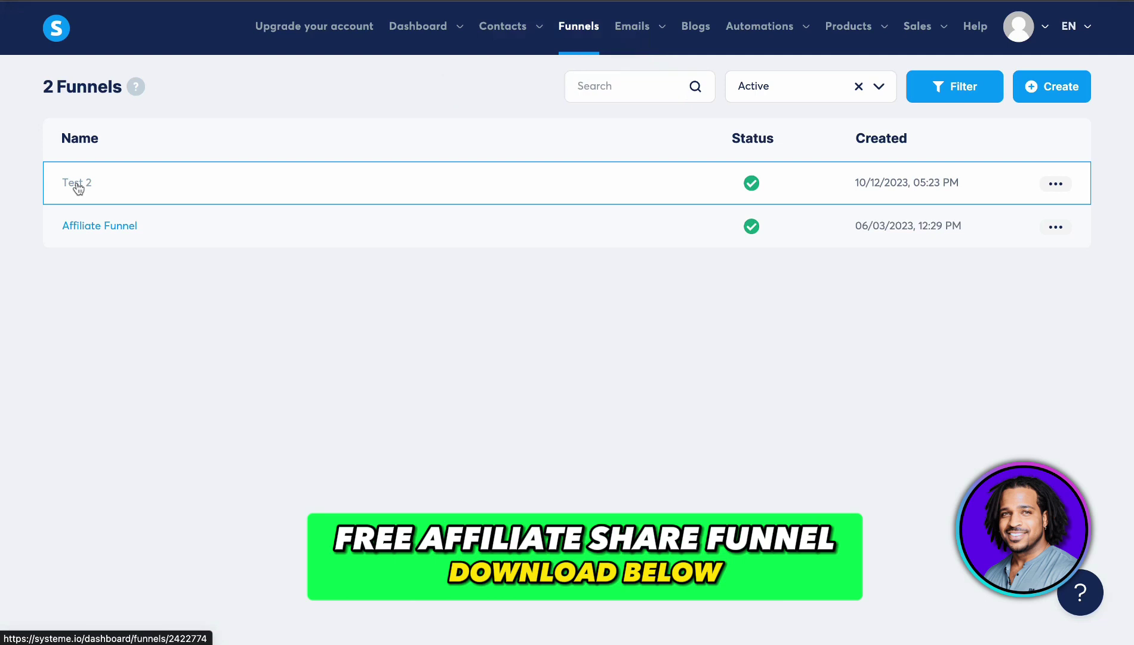
- In the Test 2 funnel, apply the "Receive One Hour of Video Training to Create a Profitable Blog" template to the squeeze page and save it
{"action": "left_click", "coordinate": [78, 188]}
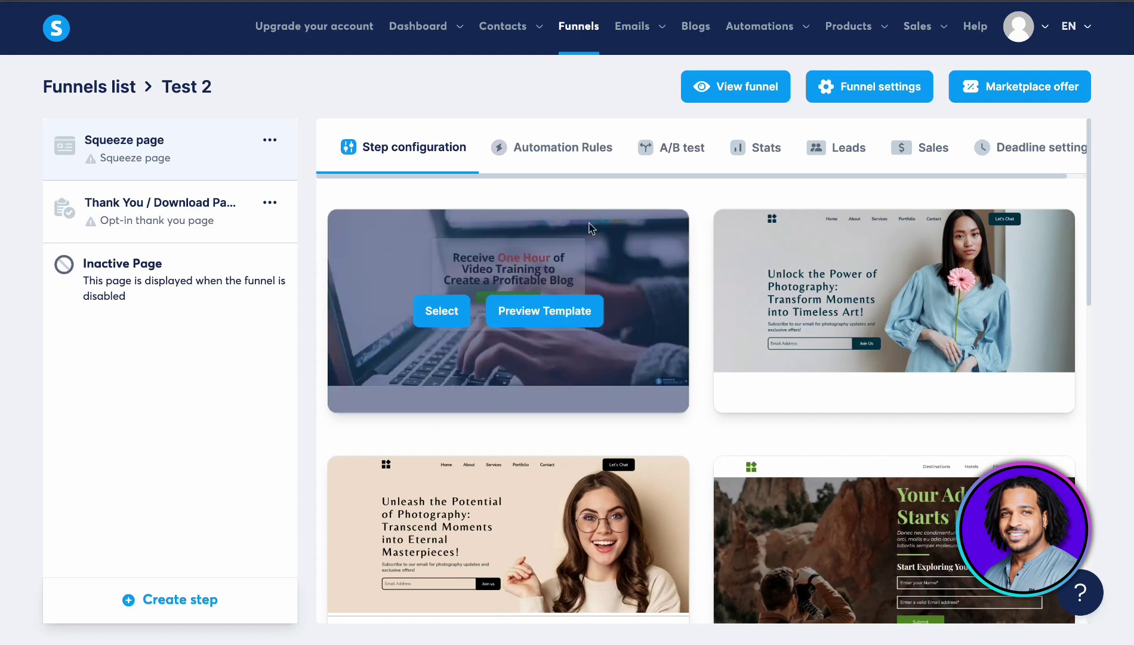
{"action": "scroll", "coordinate": [704, 262], "scroll_direction": "down", "scroll_amount": 10}
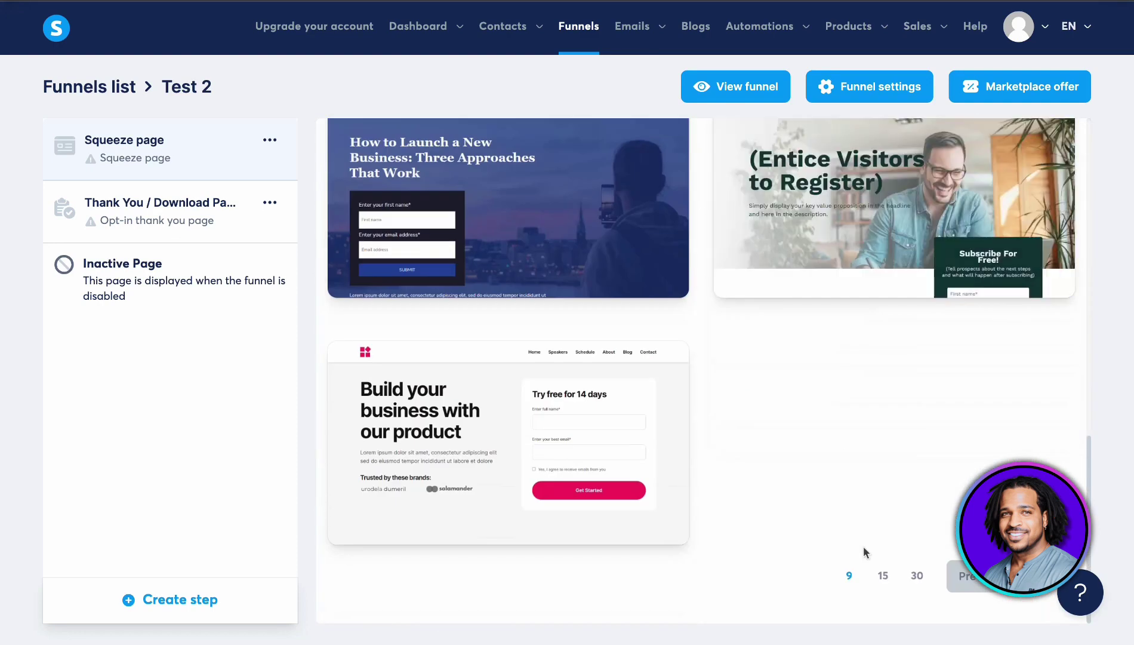
{"action": "left_click", "coordinate": [917, 575]}
{"action": "scroll", "coordinate": [702, 300], "scroll_direction": "down", "scroll_amount": 5}
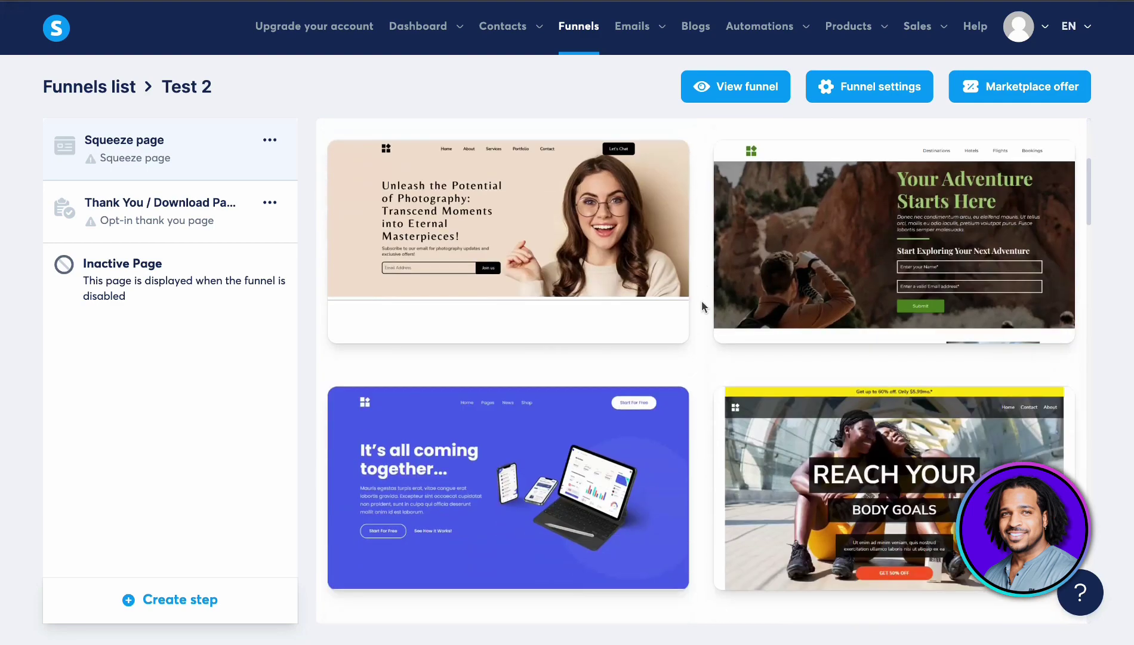
{"action": "scroll", "coordinate": [702, 301], "scroll_direction": "down", "scroll_amount": 10}
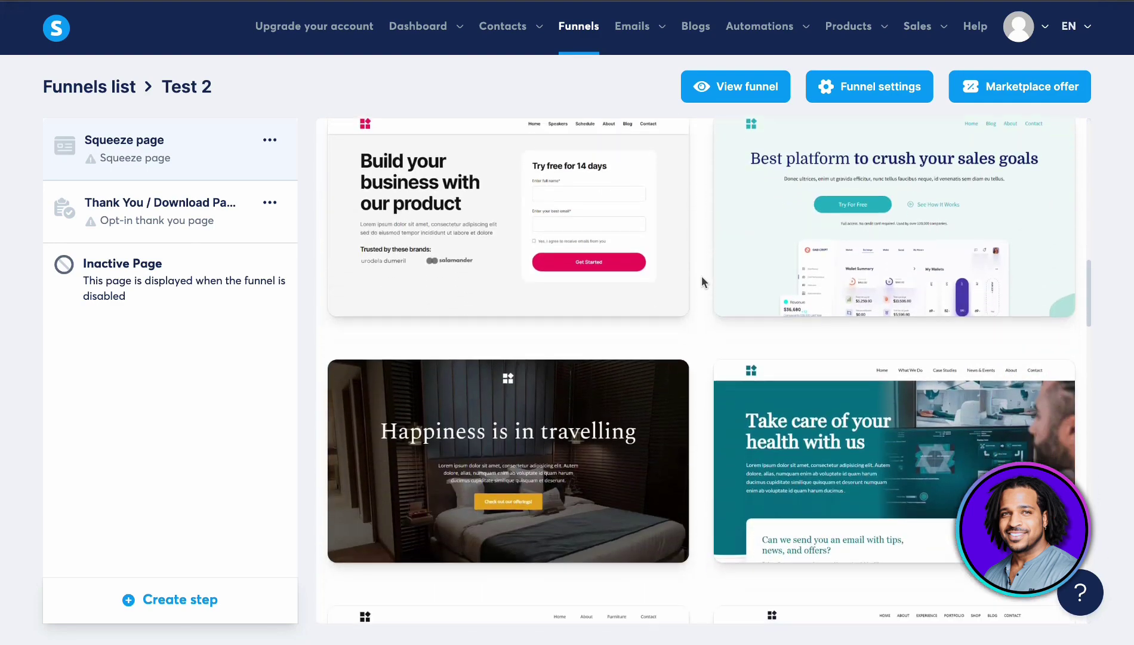
{"action": "scroll", "coordinate": [702, 276], "scroll_direction": "down", "scroll_amount": 8}
{"action": "scroll", "coordinate": [702, 276], "scroll_direction": "up", "scroll_amount": 10}
{"action": "scroll", "coordinate": [702, 276], "scroll_direction": "up", "scroll_amount": 10}
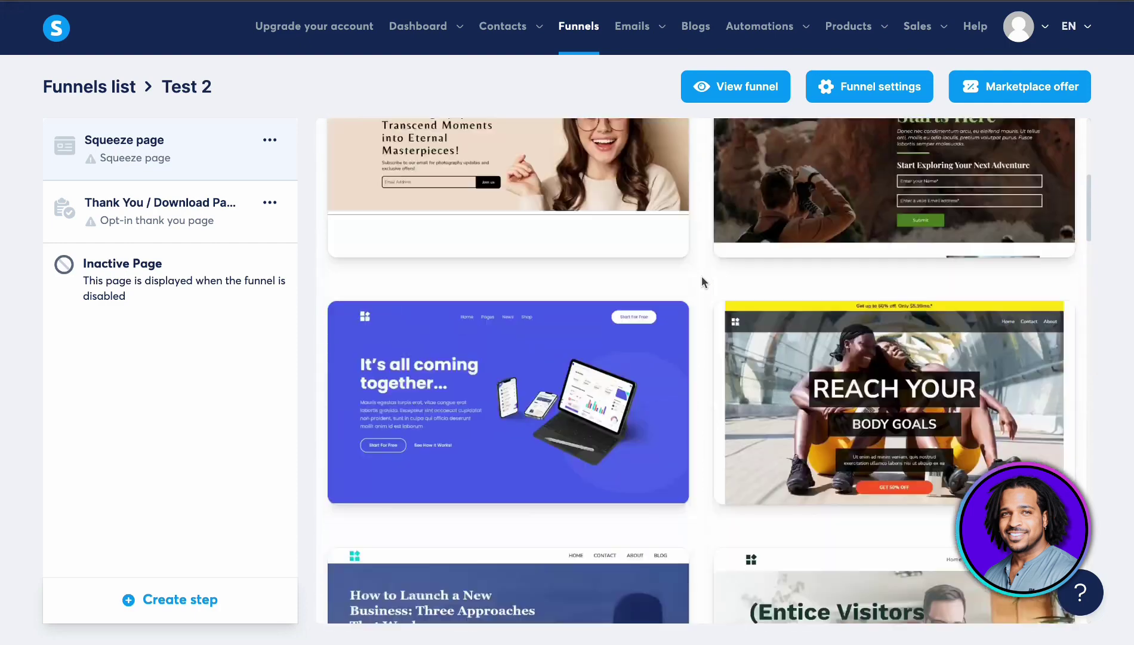
{"action": "mouse_move", "coordinate": [478, 283]}
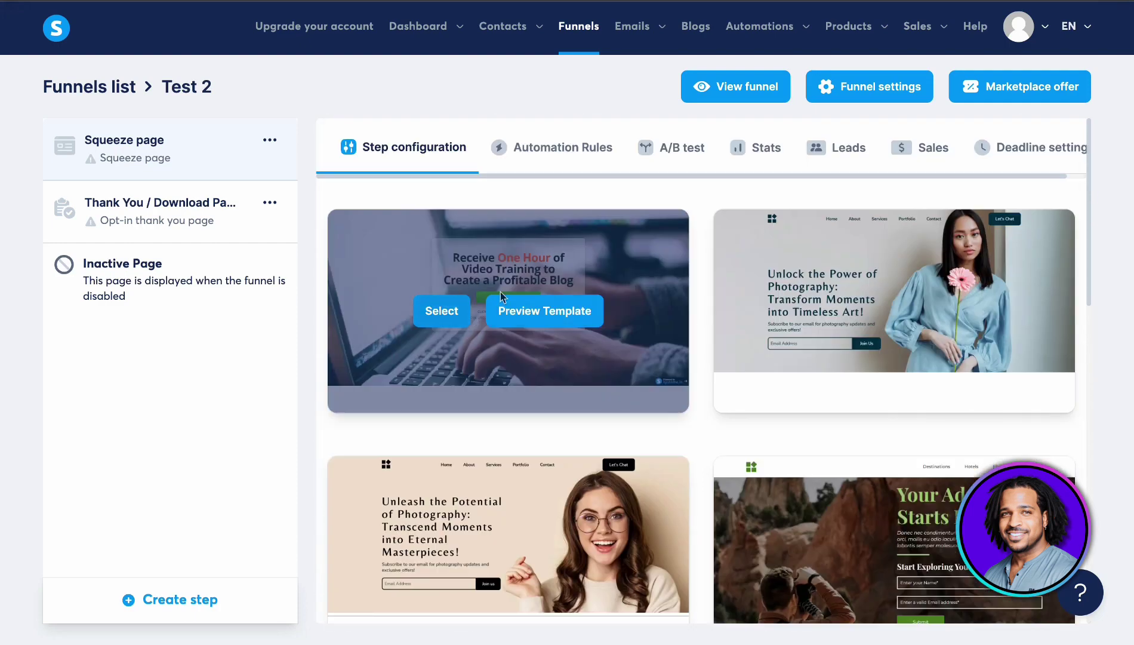
{"action": "left_click", "coordinate": [443, 313]}
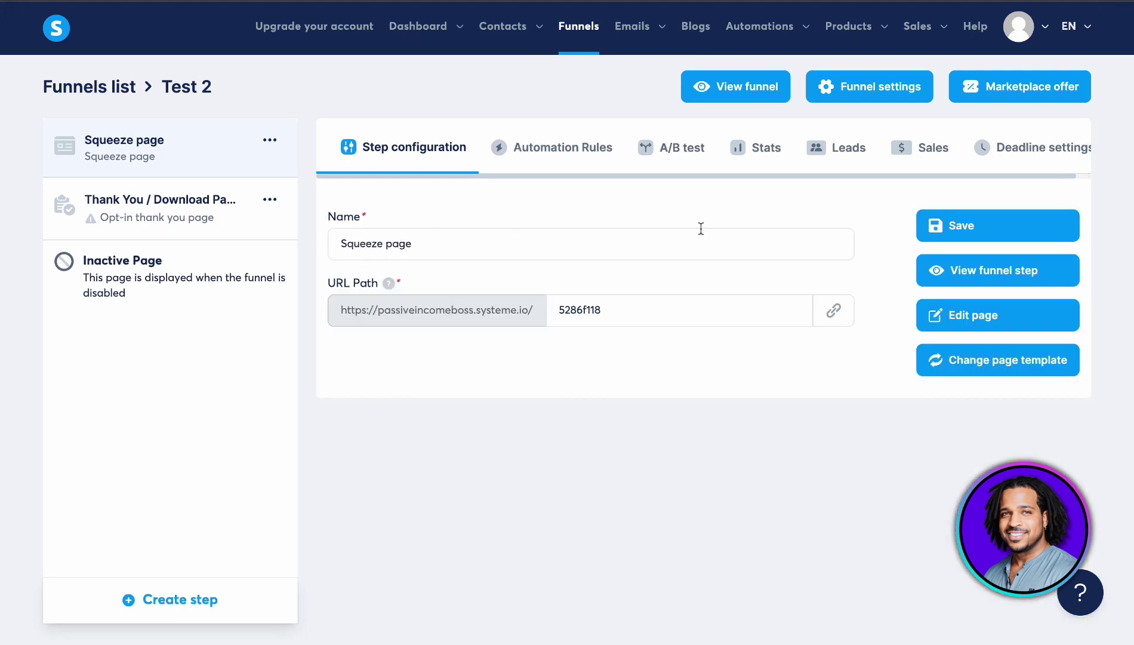
{"action": "left_click", "coordinate": [1016, 224]}
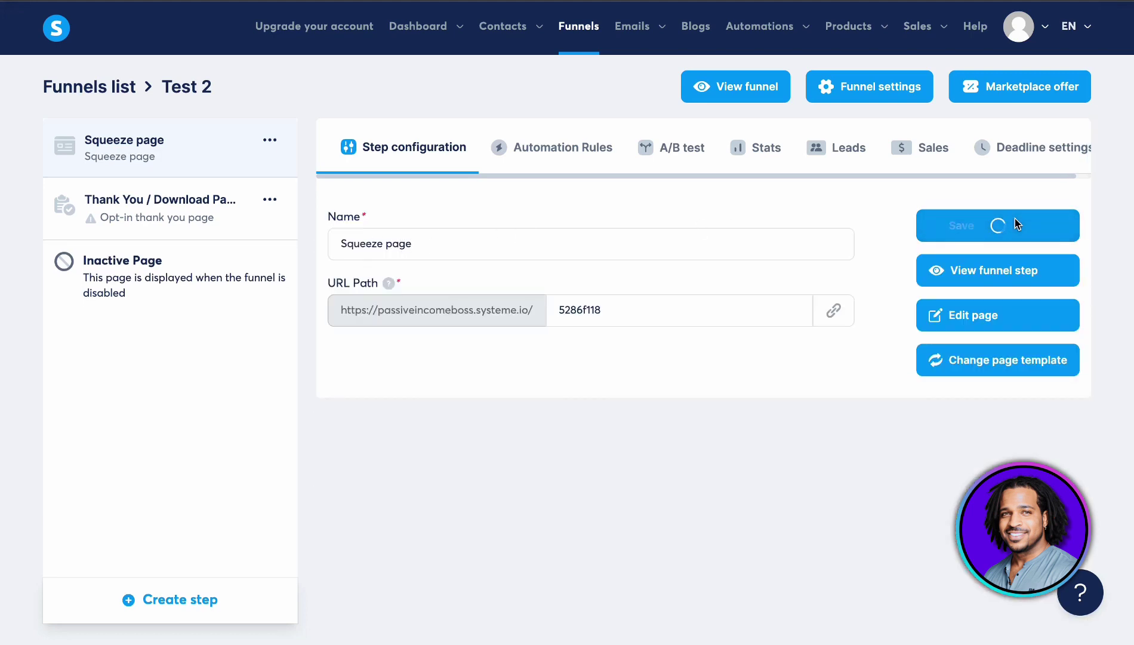
- Open the squeeze page for editing and delete the template's headline, "GET FREE VIDEO" button and both text lines
{"action": "left_click", "coordinate": [1010, 324]}
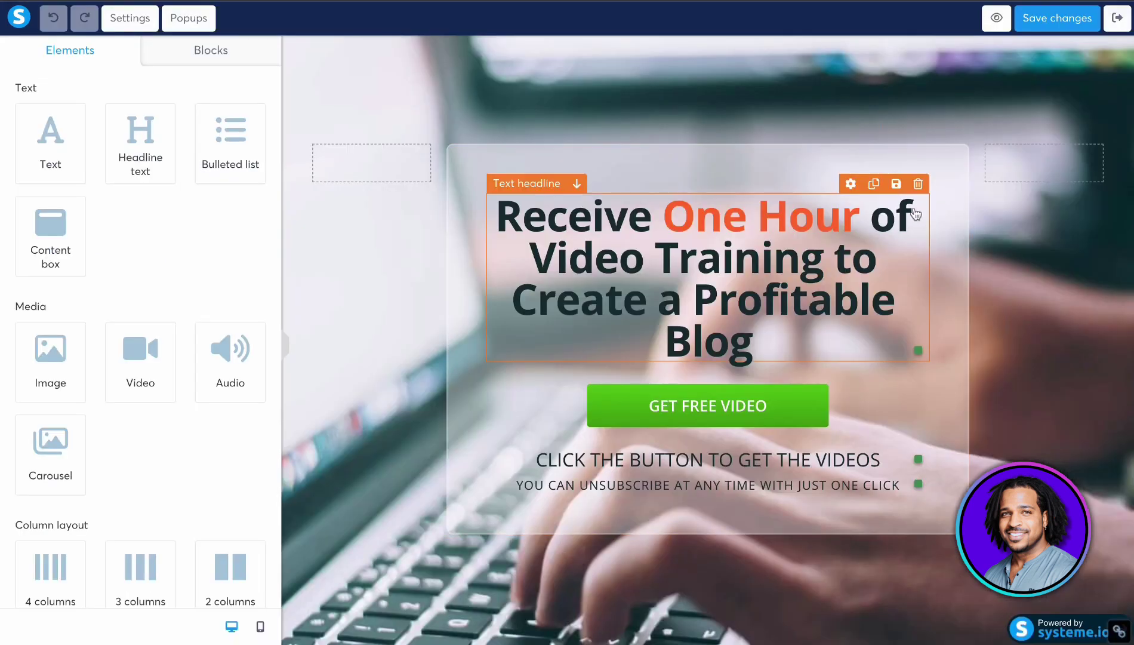
{"action": "left_click", "coordinate": [918, 185]}
{"action": "key", "text": "Return"}
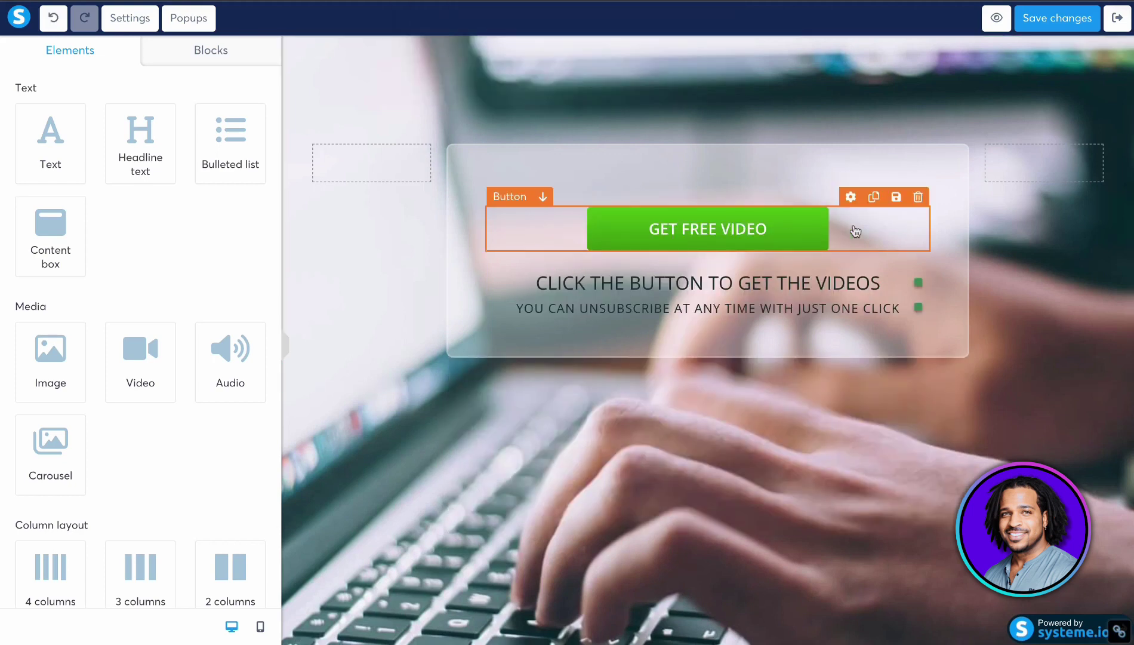
{"action": "left_click", "coordinate": [918, 198]}
{"action": "key", "text": "Return"}
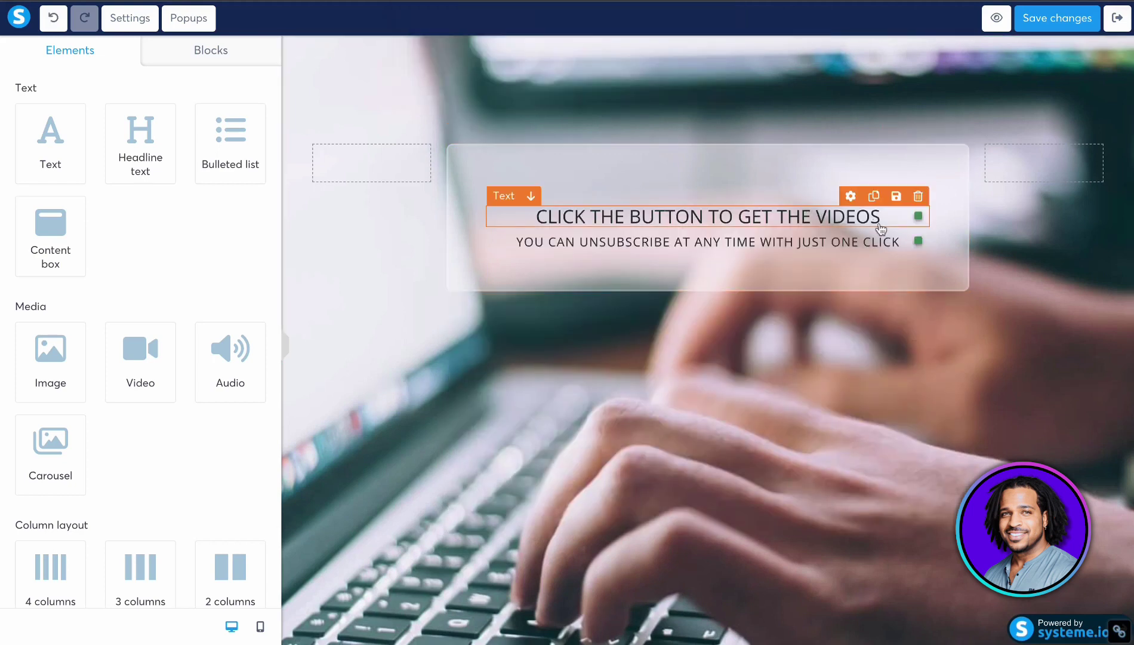
{"action": "key", "text": "Return"}
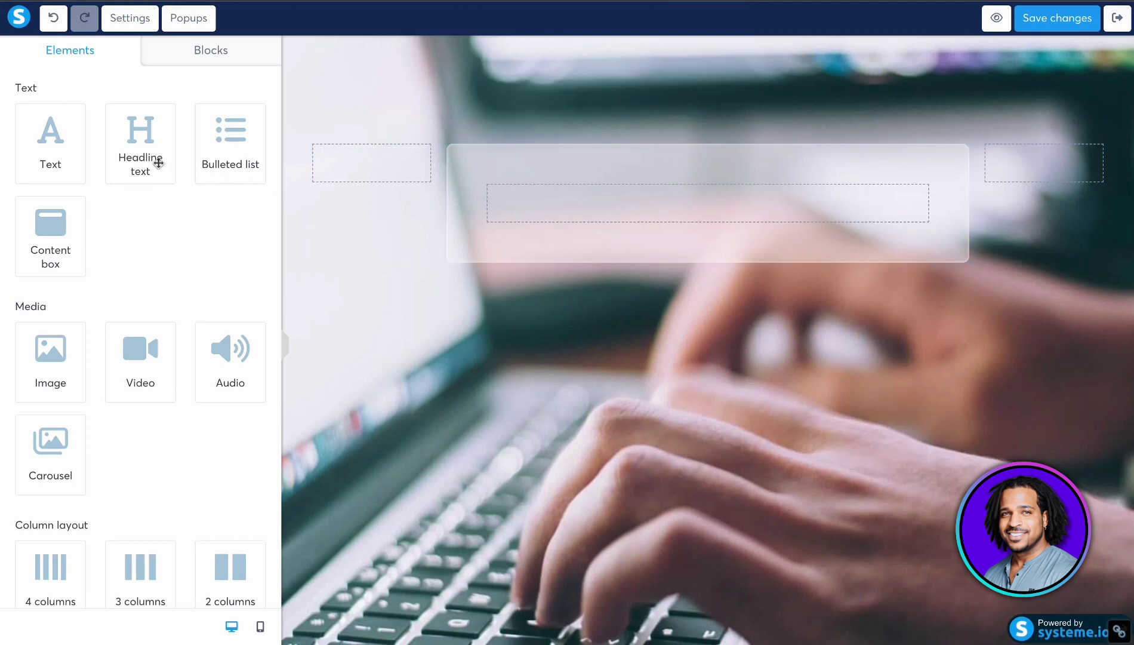
- Add a headline to the empty content box reading "How To Create A Passive income In 1-2 Hours A Day"
{"action": "left_click_drag", "start_coordinate": [151, 161], "coordinate": [520, 199]}
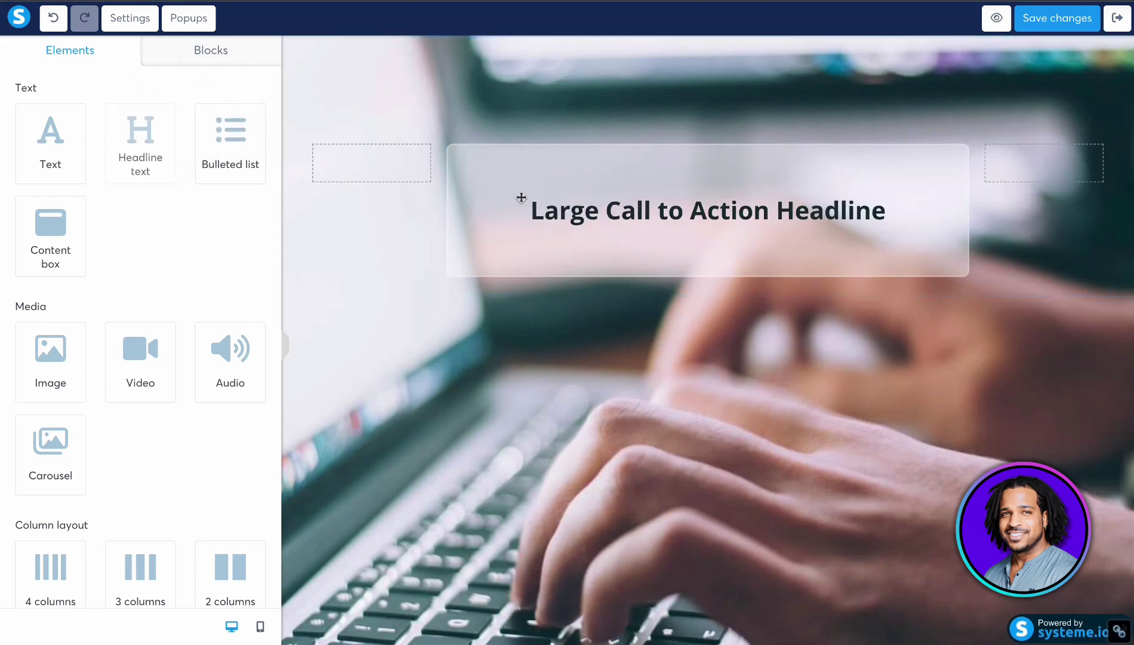
{"action": "left_click", "coordinate": [588, 208]}
{"action": "key", "text": "ctrl+a"}
{"action": "type", "text": "How To Create A Passive income In 1-2 Hours A Day"}
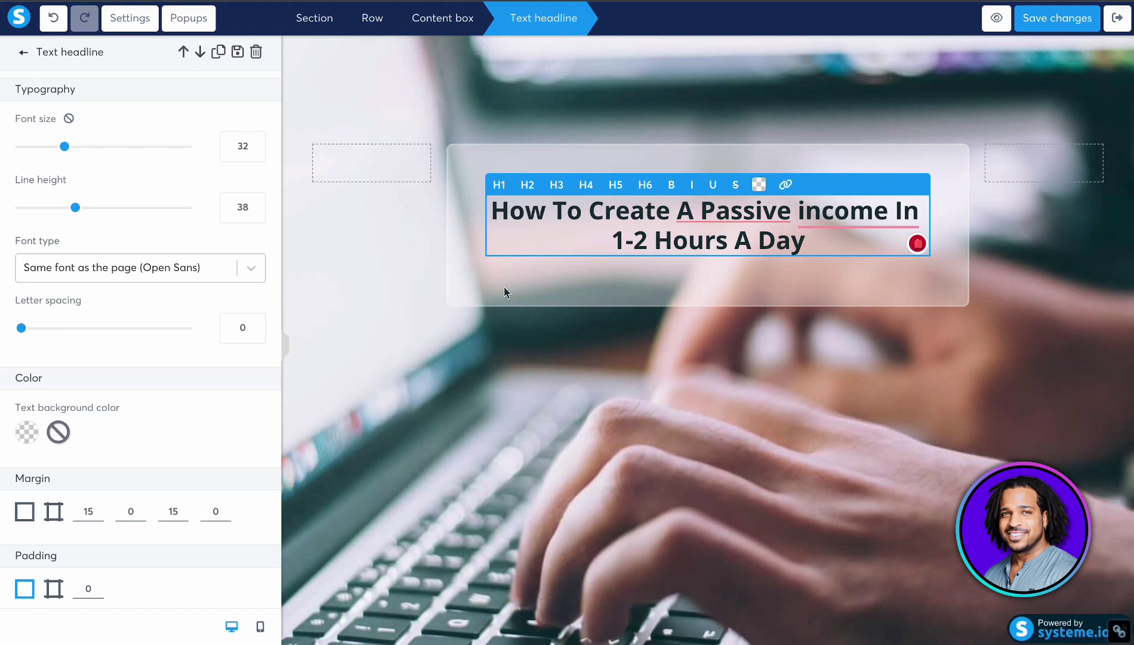
{"action": "left_click", "coordinate": [476, 288]}
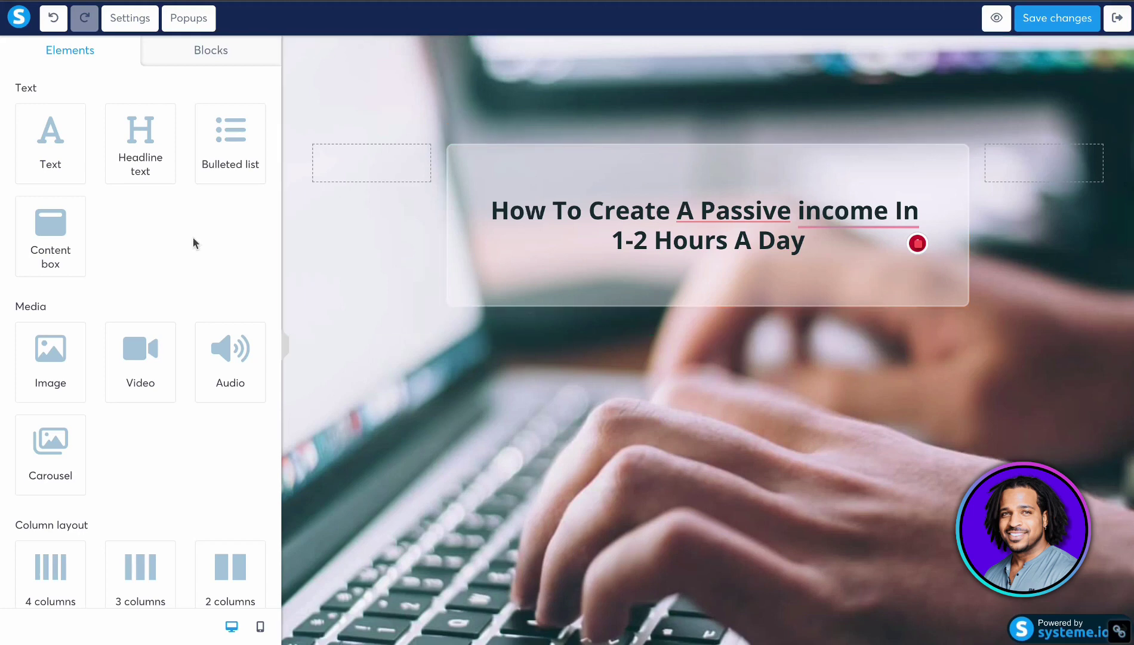
- Add subheadline text: "Copy every step I took to create time, location and financial freedom in less than a year without creating a product or becoming an expert."
{"action": "scroll", "coordinate": [176, 251], "scroll_direction": "down", "scroll_amount": 1}
{"action": "scroll", "coordinate": [176, 251], "scroll_direction": "up", "scroll_amount": 1}
{"action": "left_click_drag", "start_coordinate": [47, 155], "coordinate": [645, 242]}
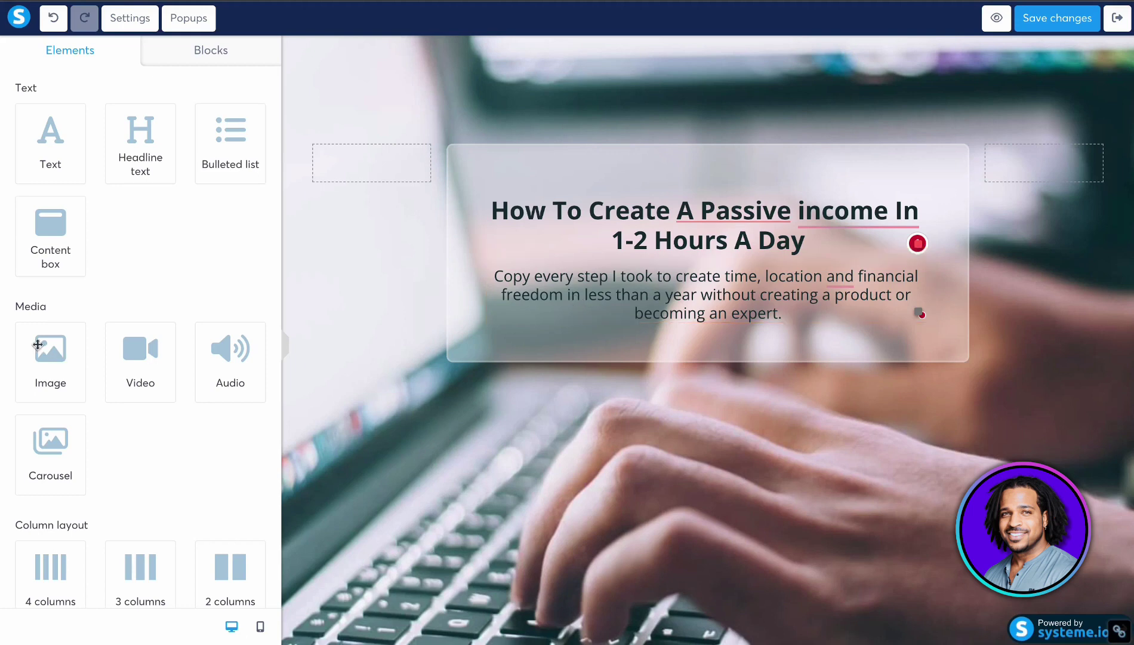
- Add a form input below the text in the content box and duplicate it to get a second field
{"action": "scroll", "coordinate": [90, 342], "scroll_direction": "down", "scroll_amount": 10}
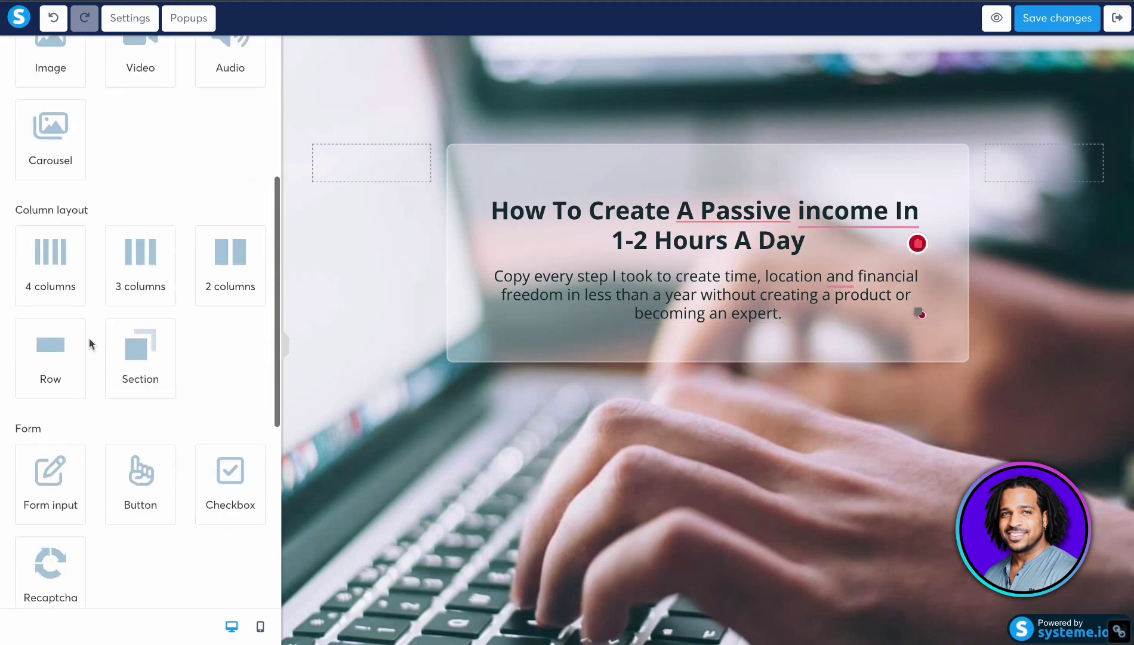
{"action": "scroll", "coordinate": [89, 338], "scroll_direction": "up", "scroll_amount": 2}
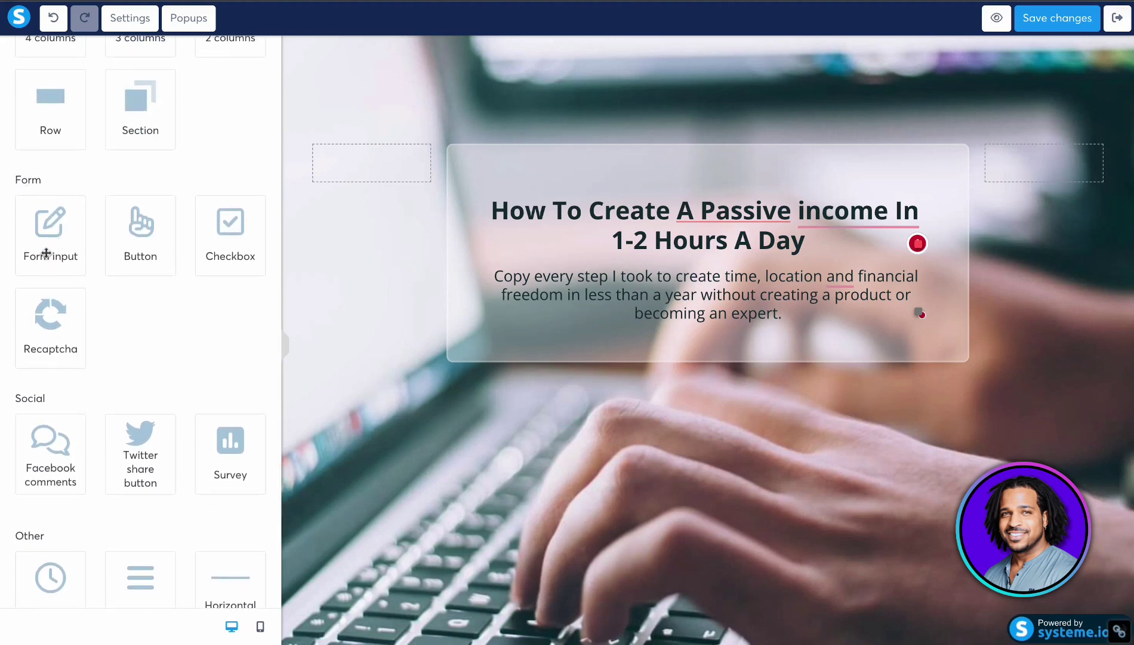
{"action": "left_click_drag", "start_coordinate": [46, 253], "coordinate": [713, 329]}
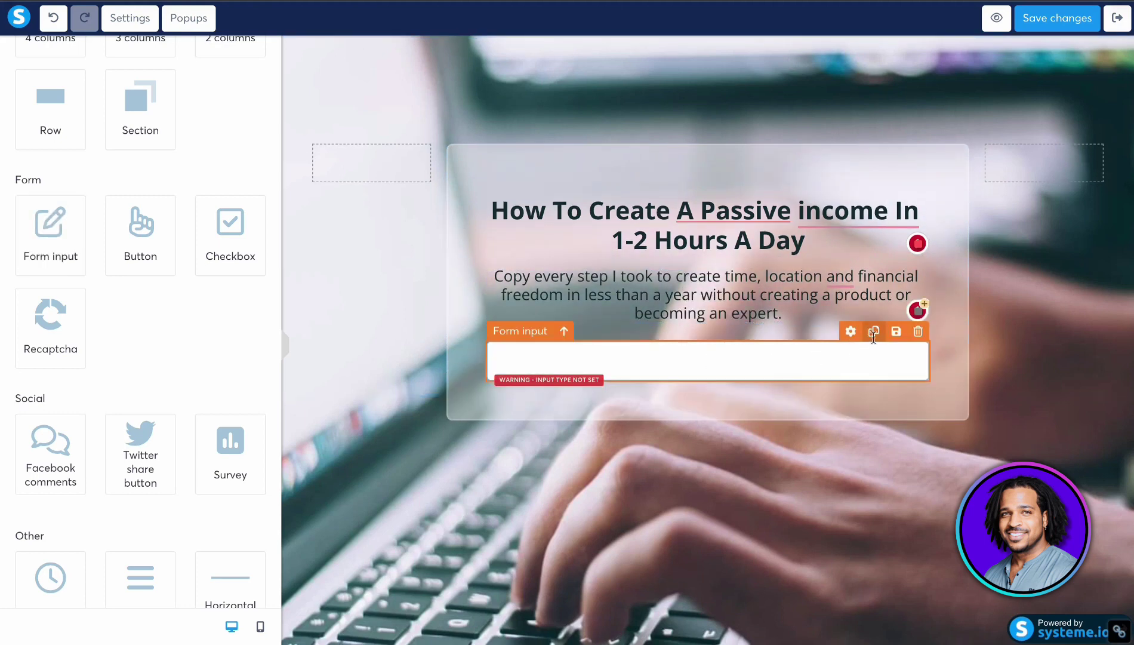
{"action": "left_click", "coordinate": [873, 332]}
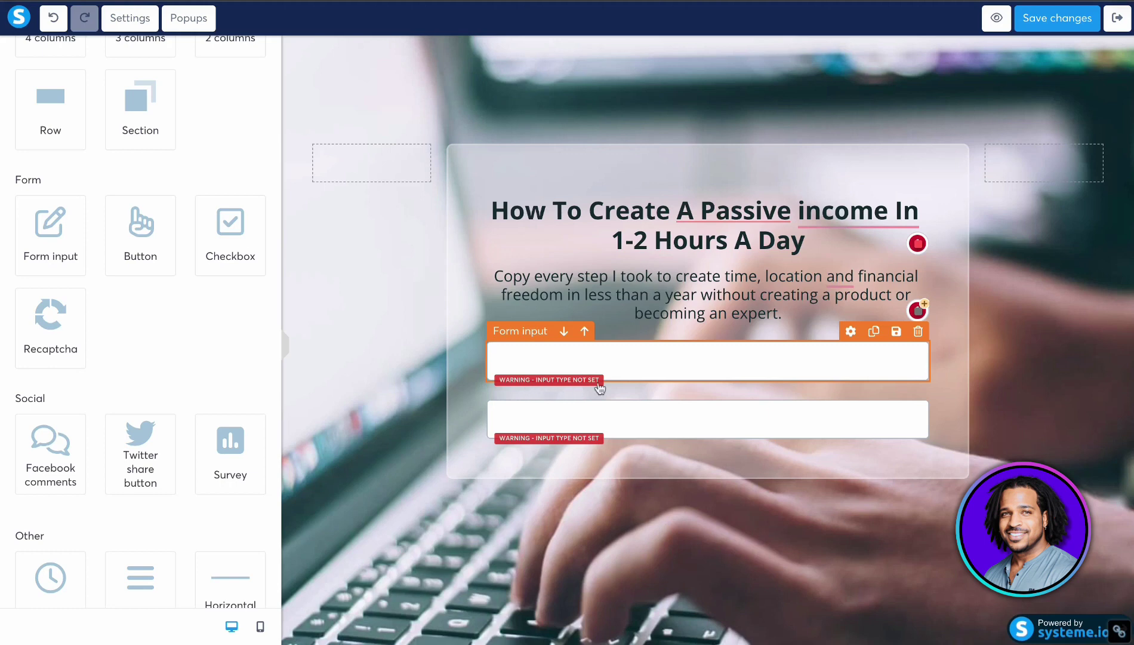
- Set the input type of the upper form field to First name and the lower form field to Email
{"action": "left_click", "coordinate": [657, 358]}
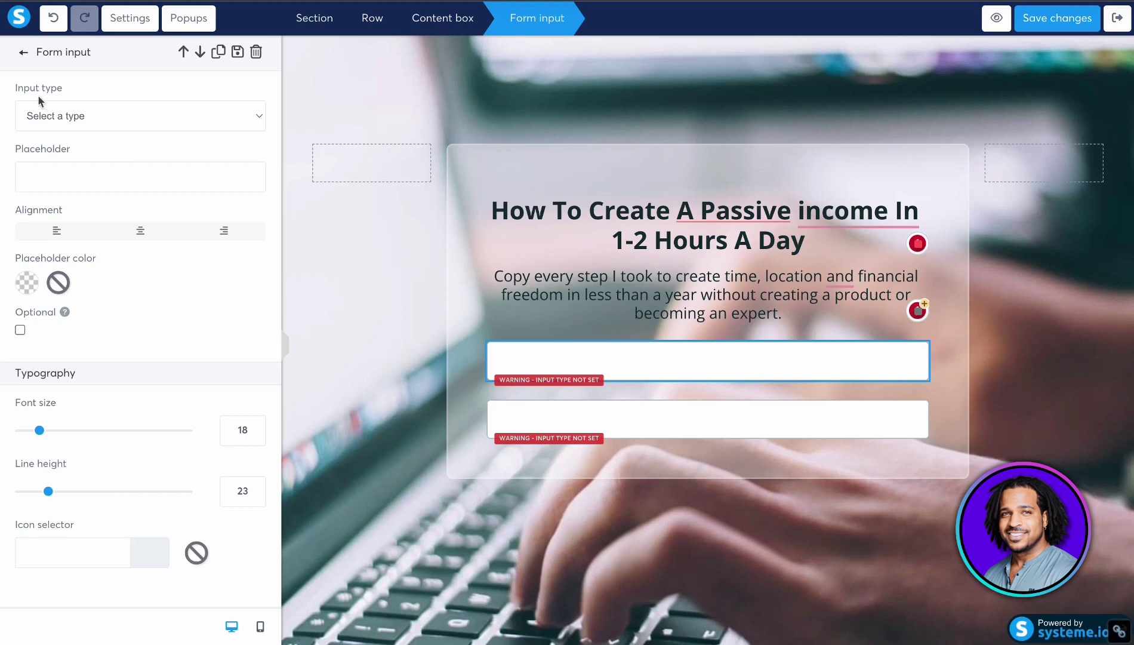
{"action": "left_click", "coordinate": [104, 116]}
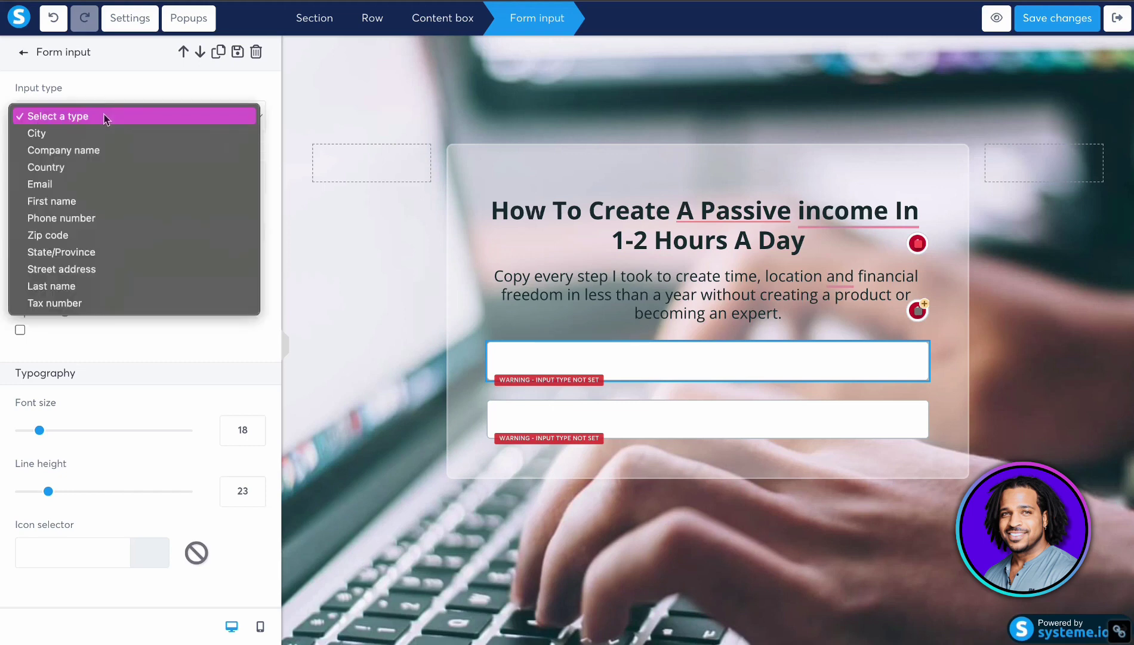
{"action": "left_click", "coordinate": [89, 201]}
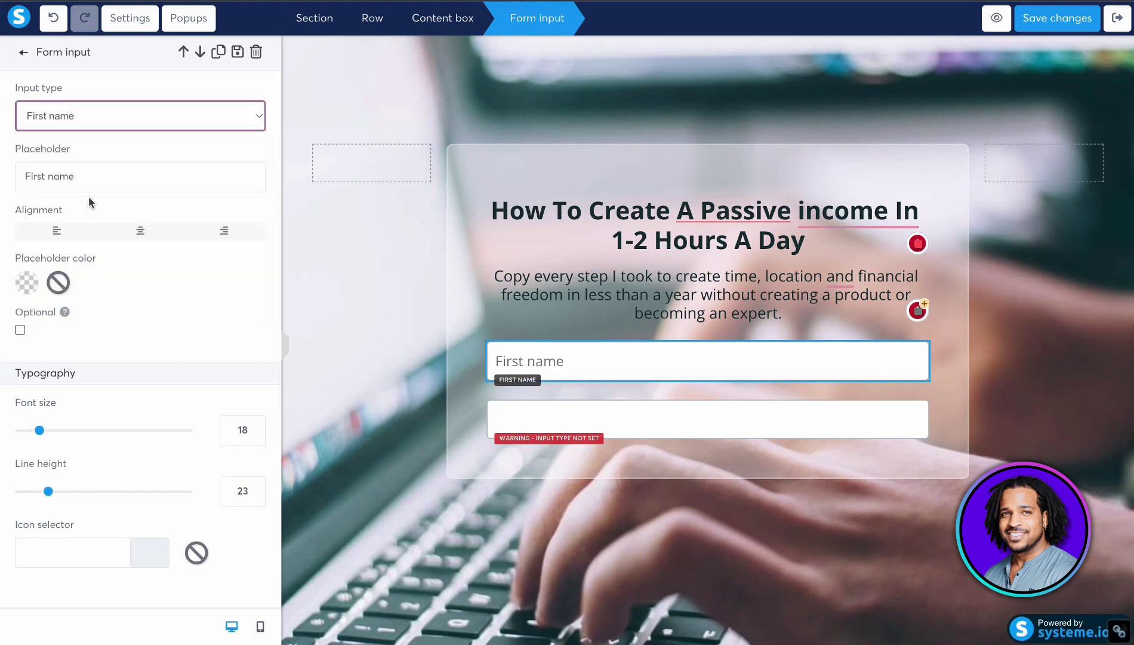
{"action": "left_click", "coordinate": [541, 411]}
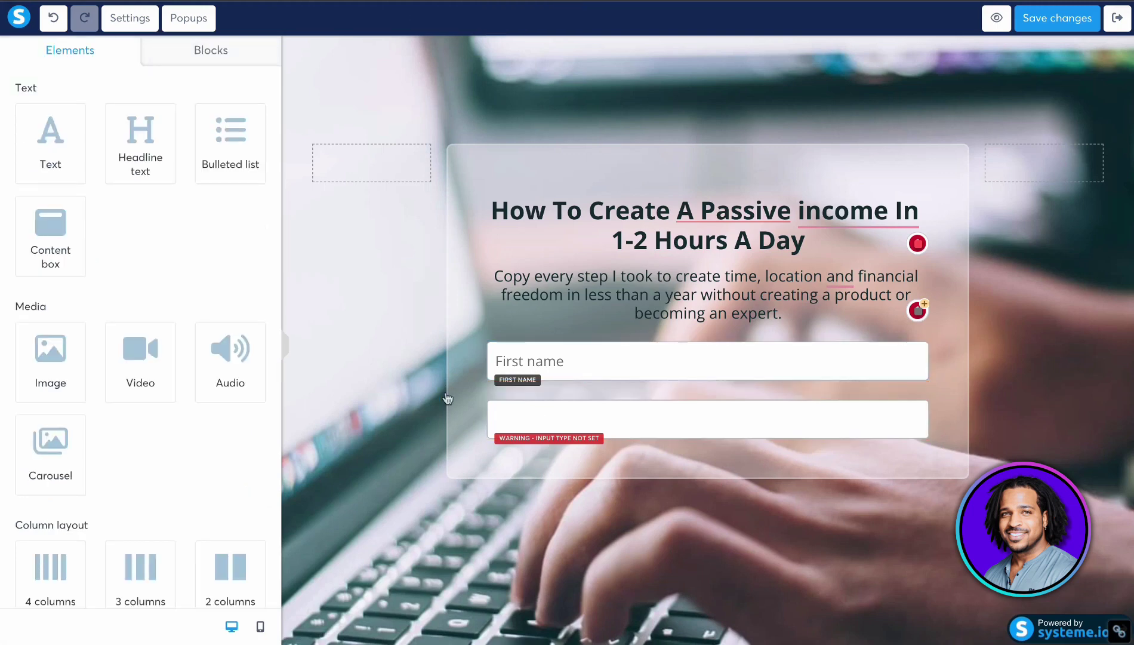
{"action": "left_click", "coordinate": [613, 422]}
{"action": "left_click", "coordinate": [140, 116]}
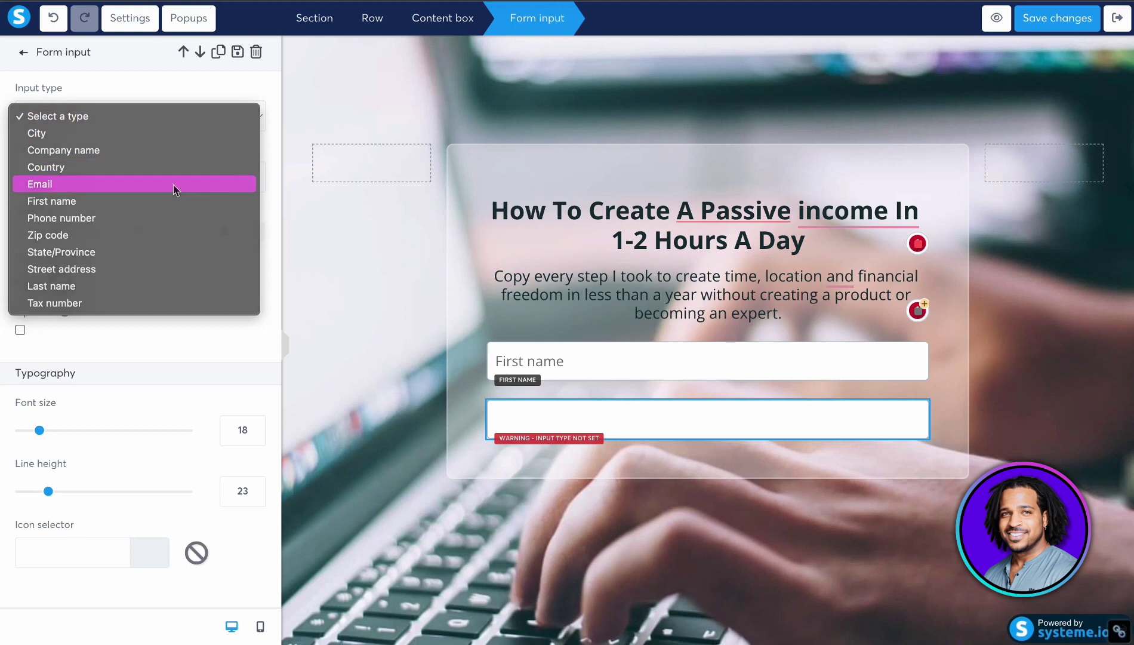
{"action": "left_click", "coordinate": [173, 184]}
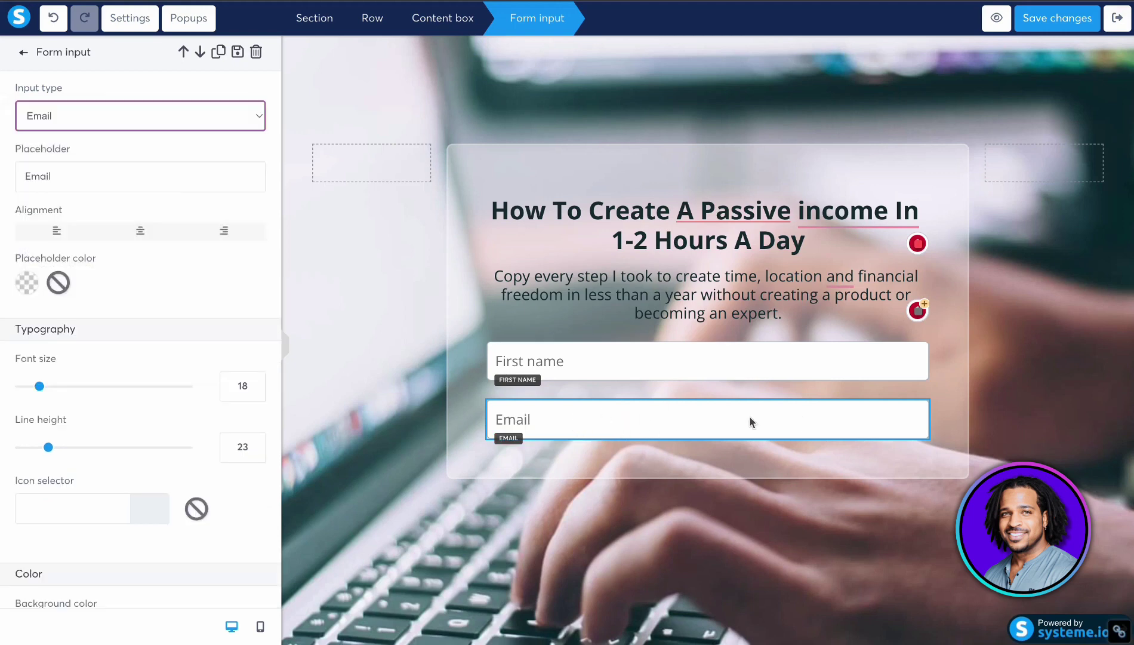
{"action": "key", "text": "Escape"}
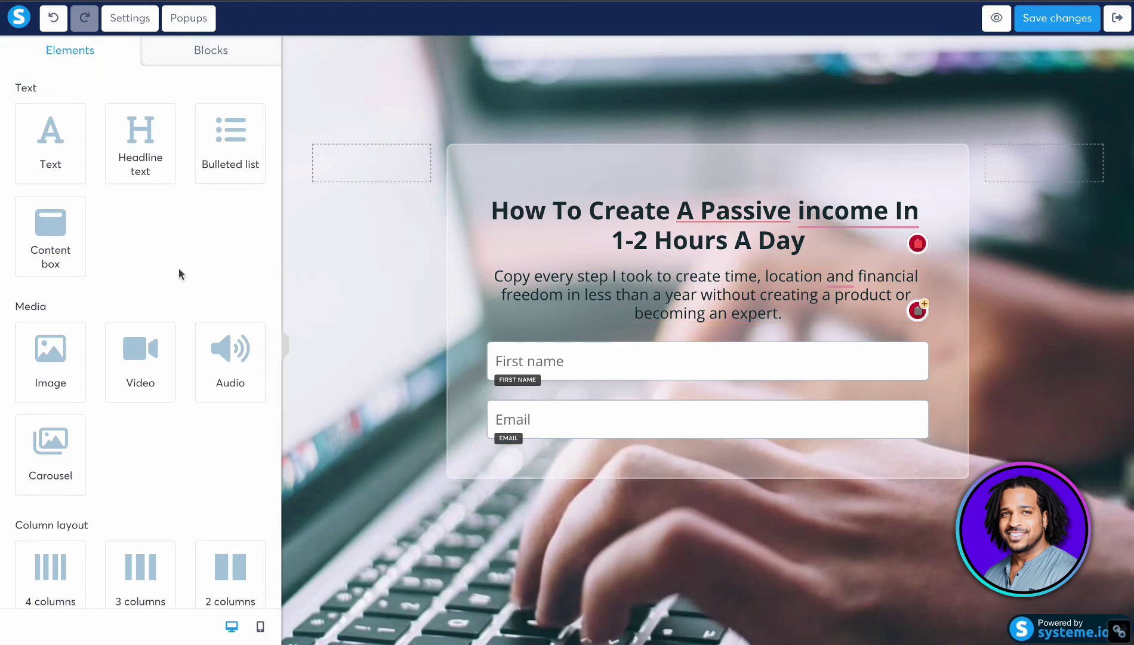
- Add a button below the Email field with the text "Show Me How" and the subtext "Click Here"
{"action": "scroll", "coordinate": [102, 264], "scroll_direction": "down", "scroll_amount": 9}
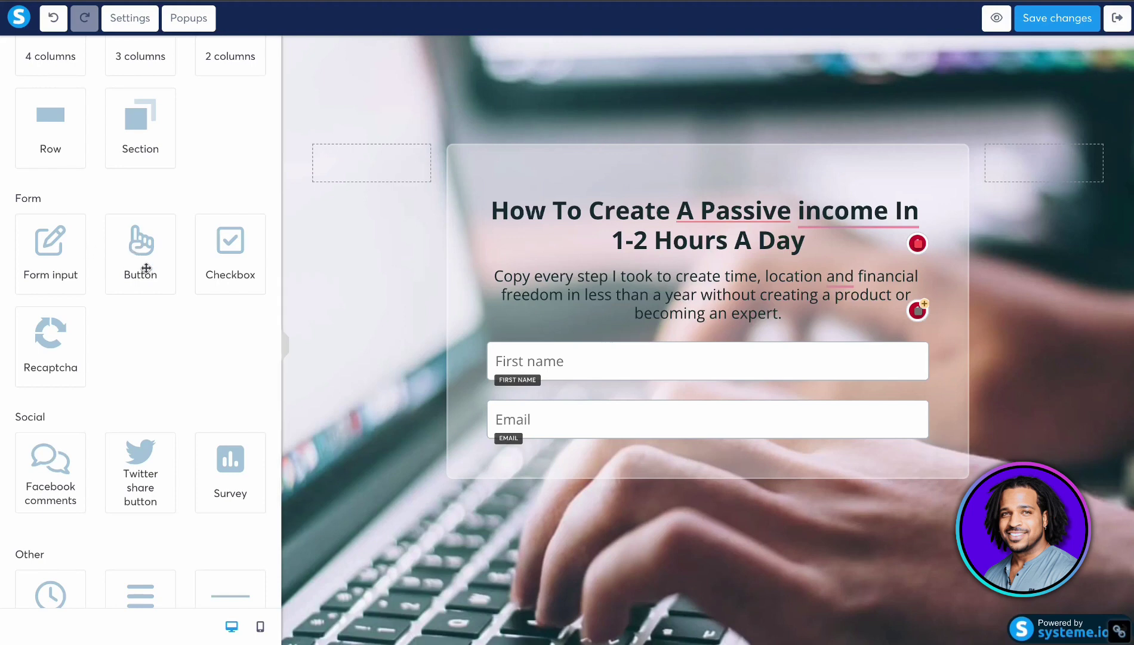
{"action": "left_click_drag", "start_coordinate": [146, 268], "coordinate": [698, 436]}
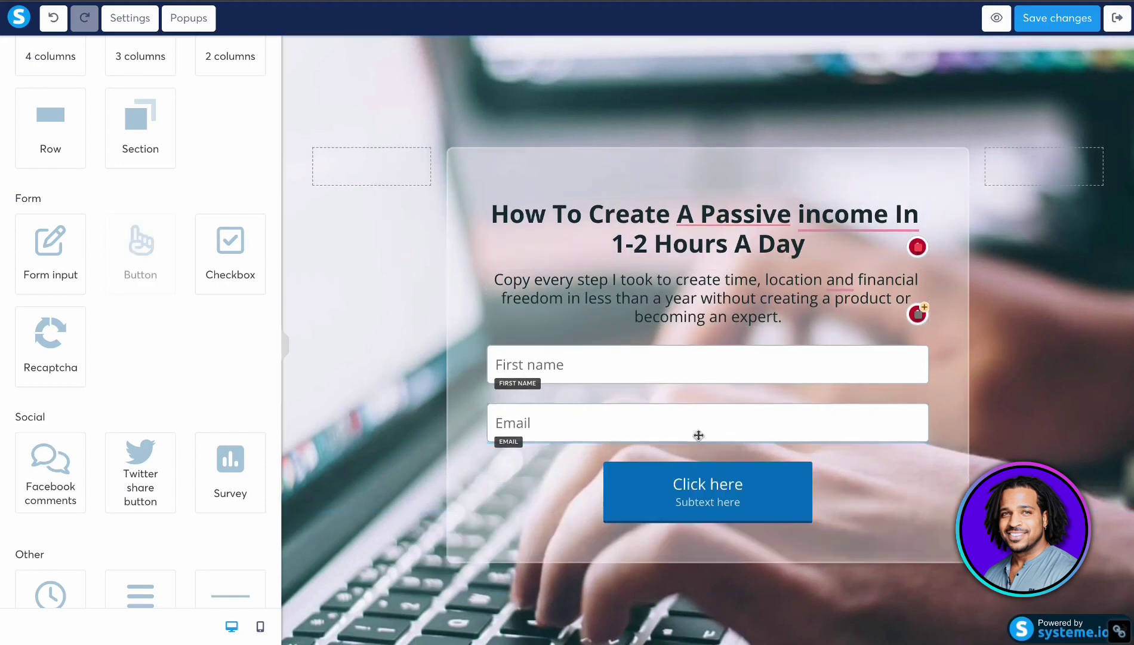
{"action": "left_click", "coordinate": [706, 488]}
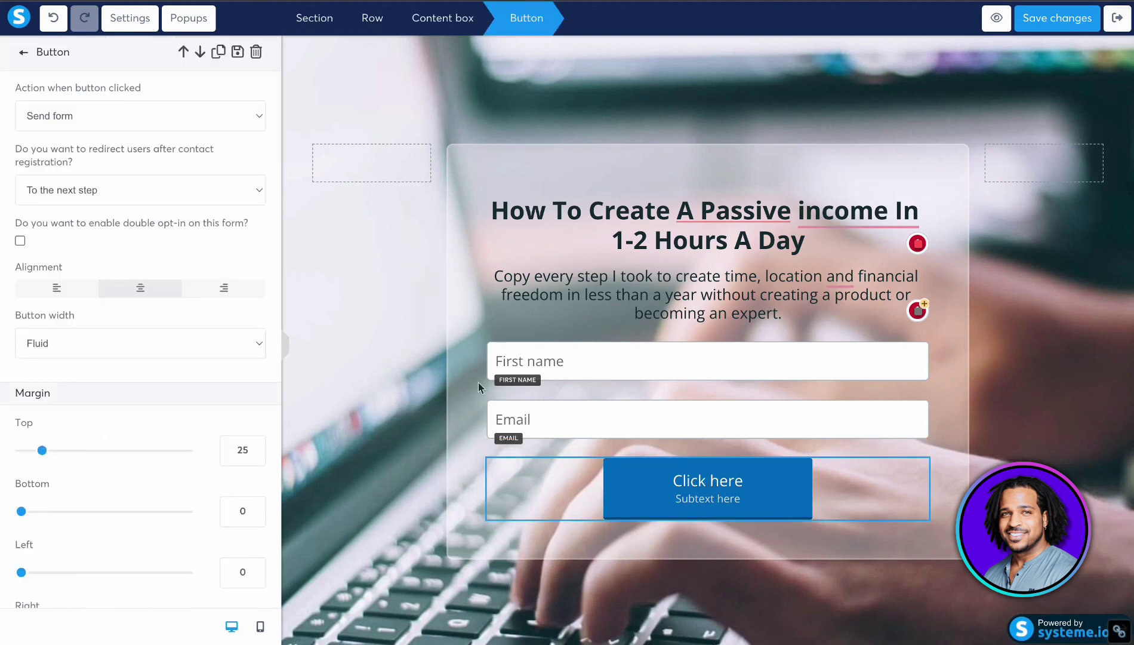
{"action": "scroll", "coordinate": [118, 310], "scroll_direction": "down", "scroll_amount": 8}
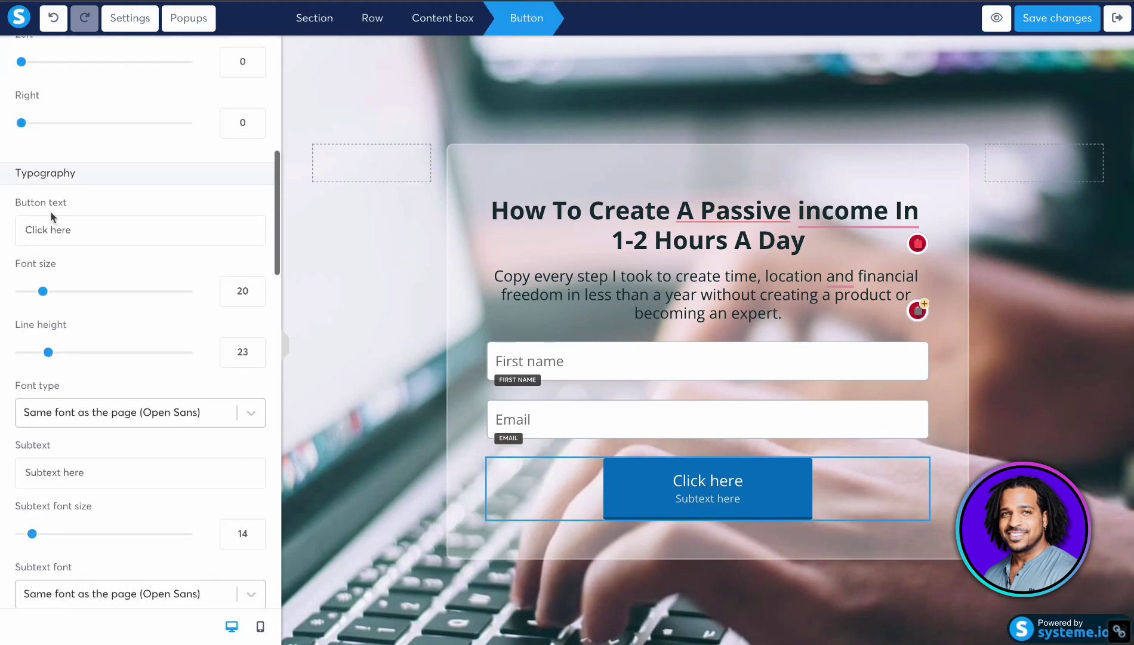
{"action": "triple_click", "coordinate": [76, 229]}
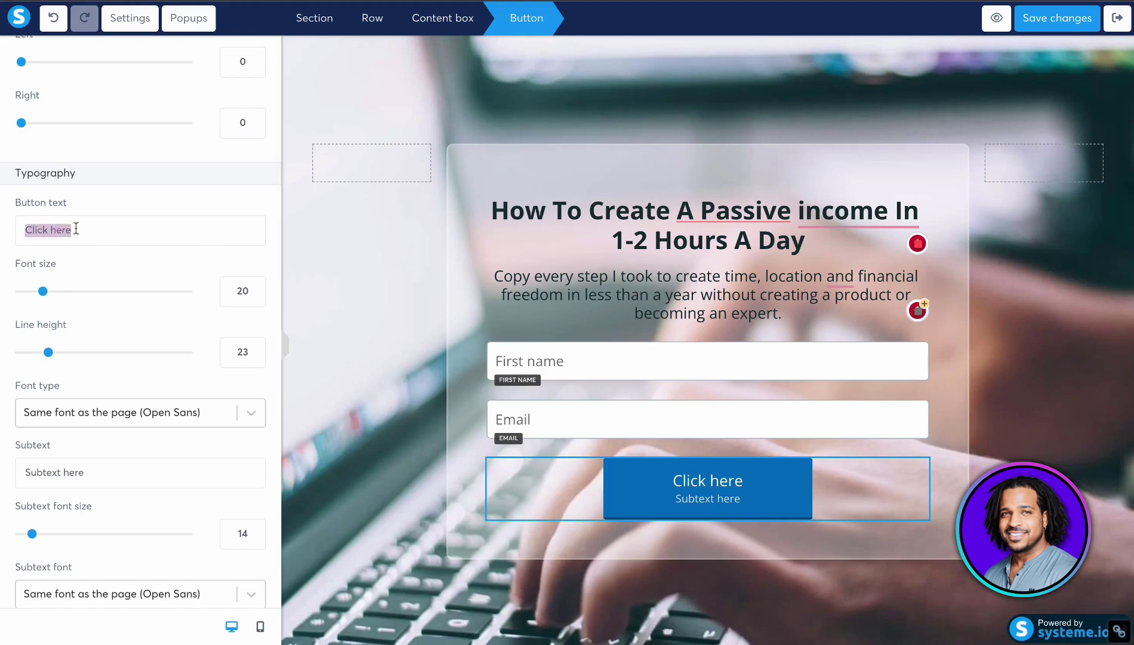
{"action": "type", "text": "Show Me How"}
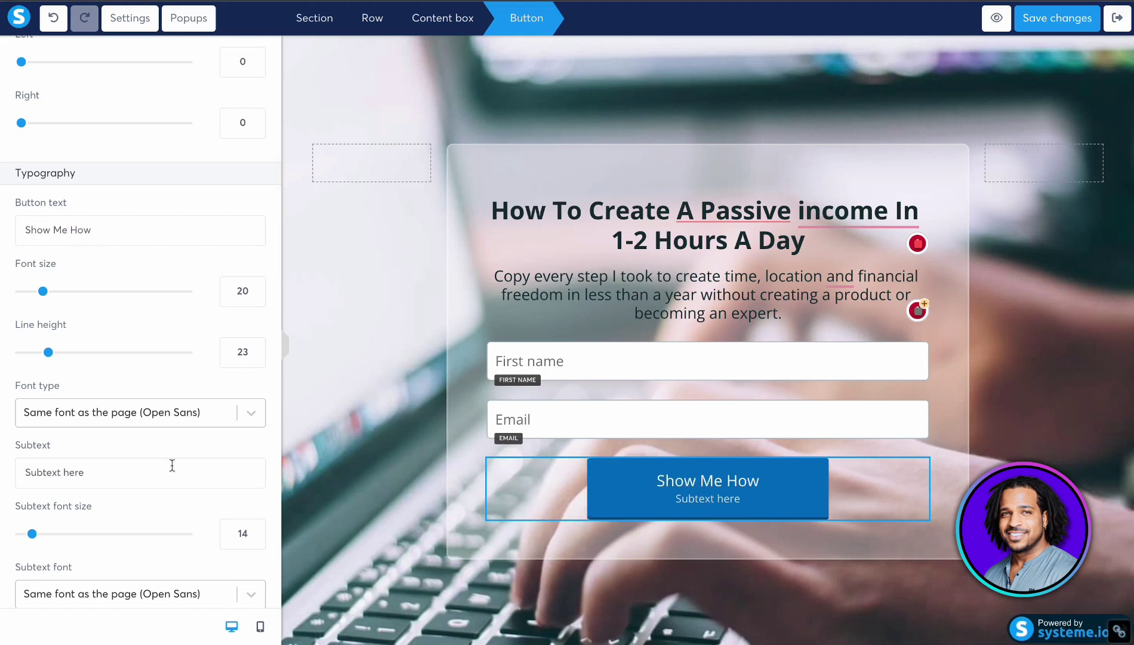
{"action": "triple_click", "coordinate": [79, 477]}
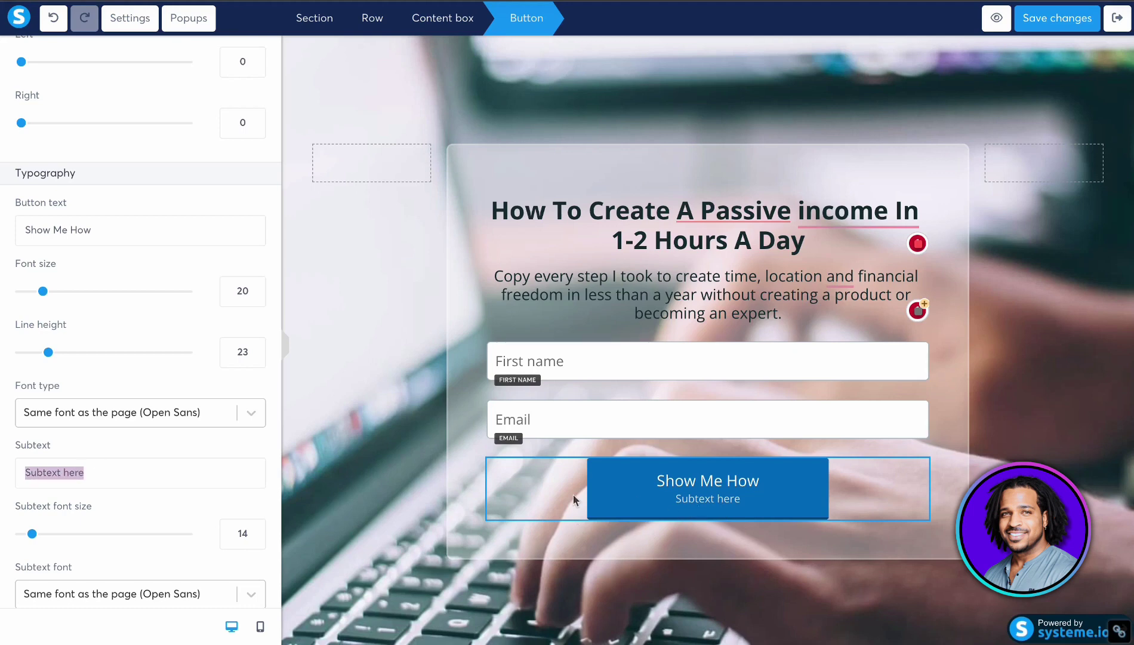
{"action": "type", "text": "Click Here"}
{"action": "left_click", "coordinate": [901, 423]}
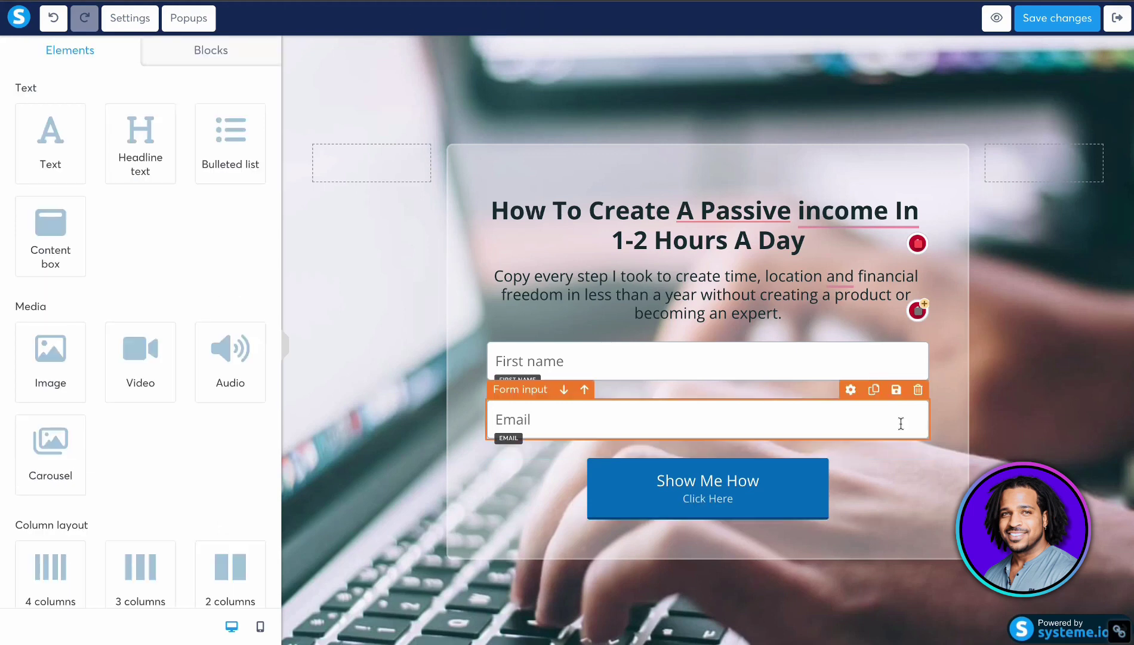
- Review the "Show Me How" button's color settings, including its background color choices
{"action": "left_click", "coordinate": [819, 476]}
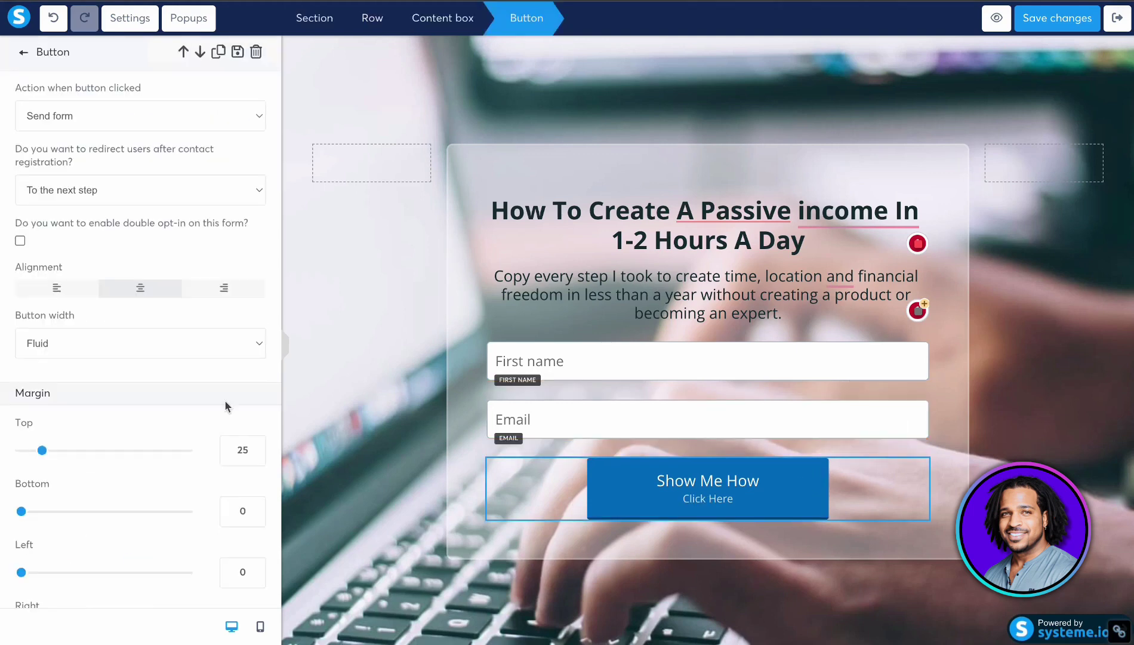
{"action": "scroll", "coordinate": [133, 380], "scroll_direction": "down", "scroll_amount": 15}
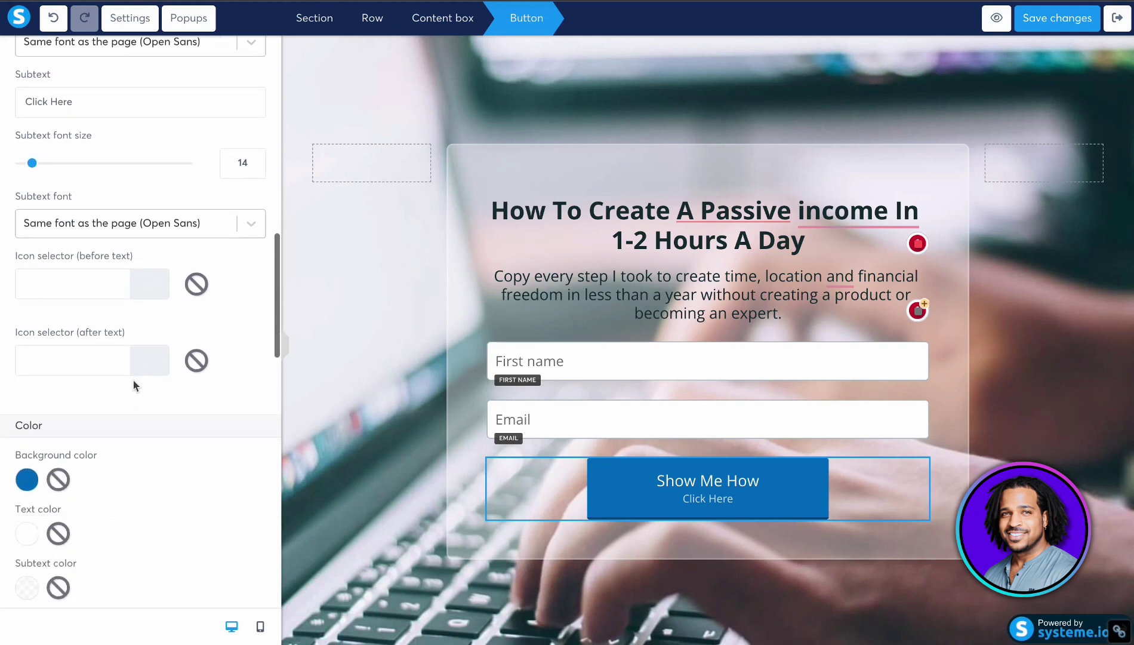
{"action": "scroll", "coordinate": [134, 385], "scroll_direction": "down", "scroll_amount": 1}
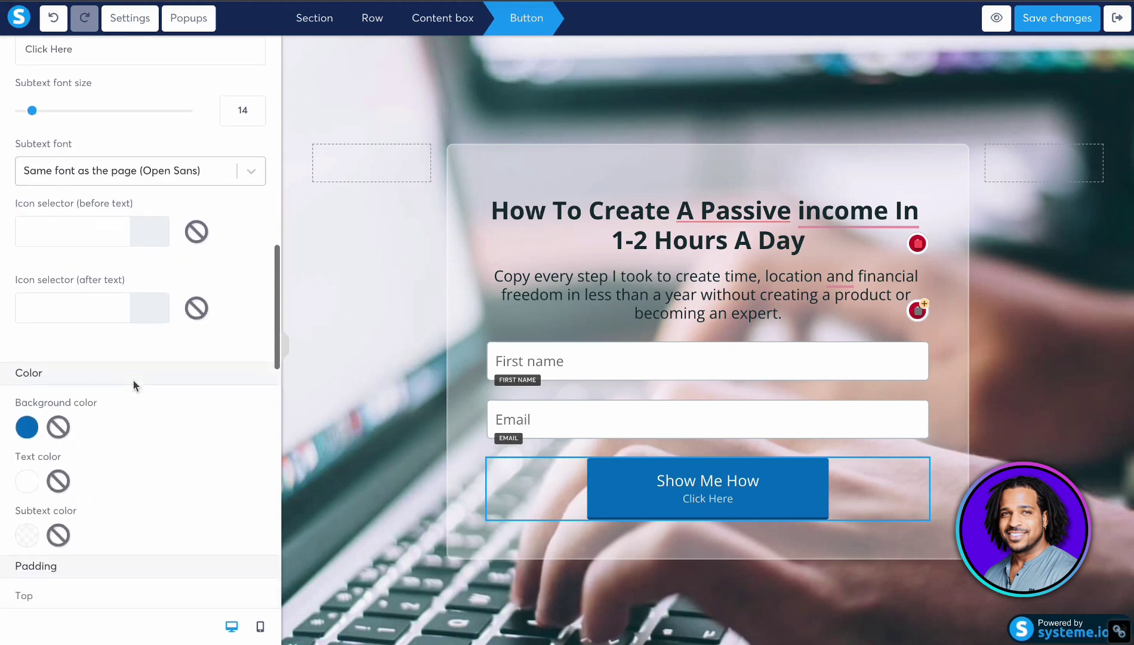
{"action": "left_click", "coordinate": [30, 435]}
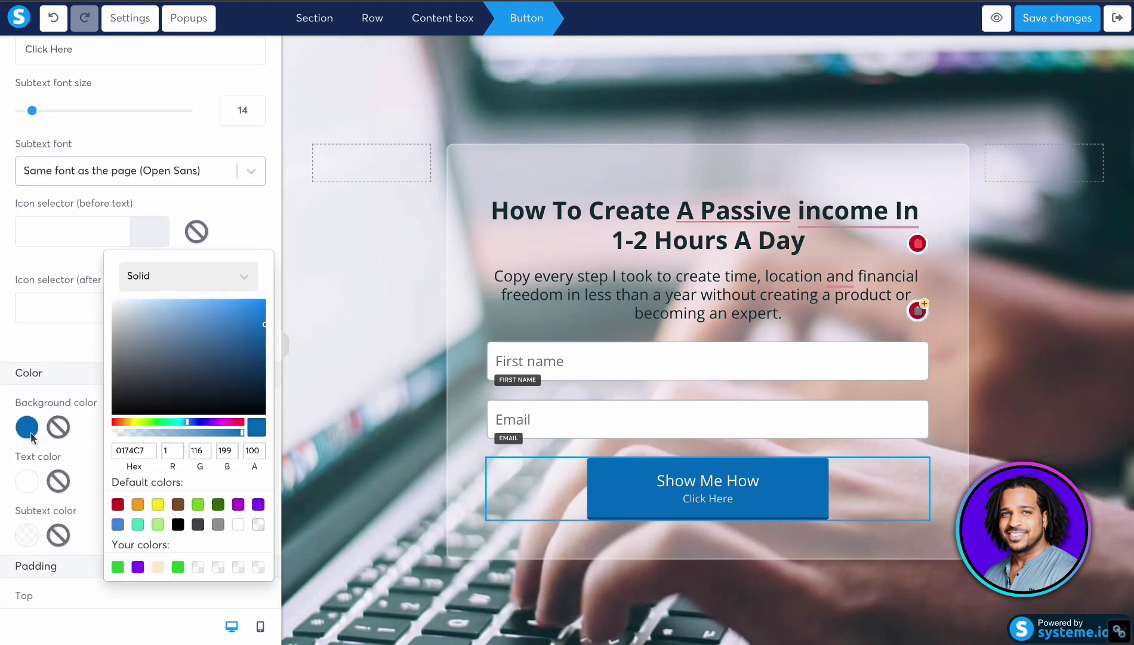
{"action": "left_click", "coordinate": [257, 220]}
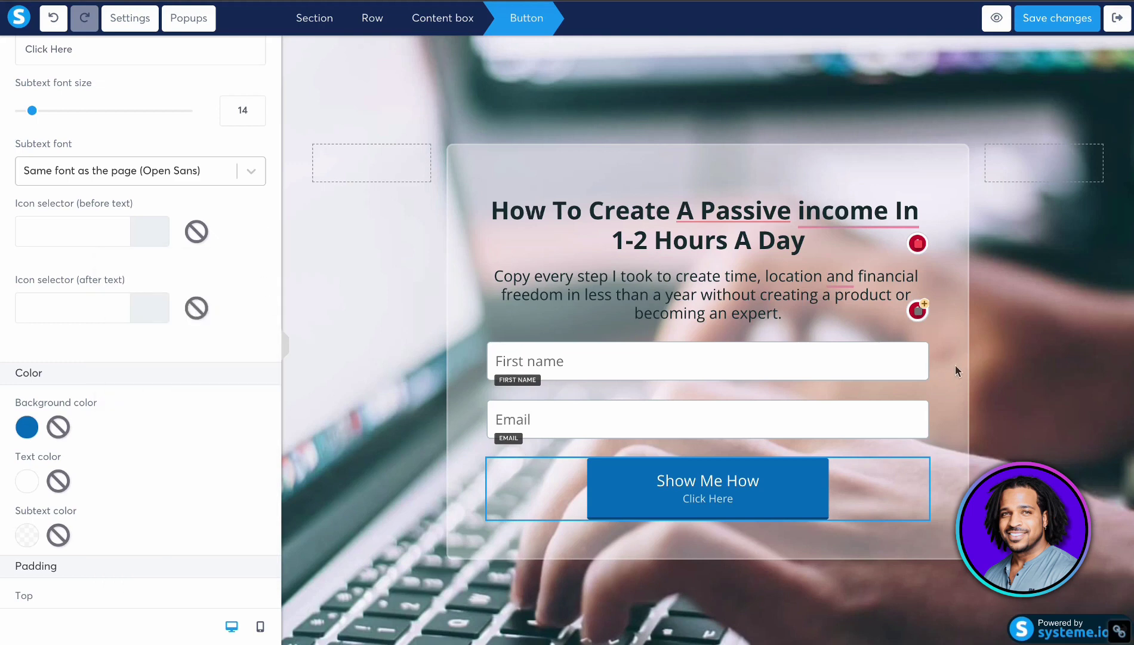
- Have the button redirect contacts to the next step after registration, and save the squeeze page and exit the editor
{"action": "scroll", "coordinate": [157, 364], "scroll_direction": "up", "scroll_amount": 10}
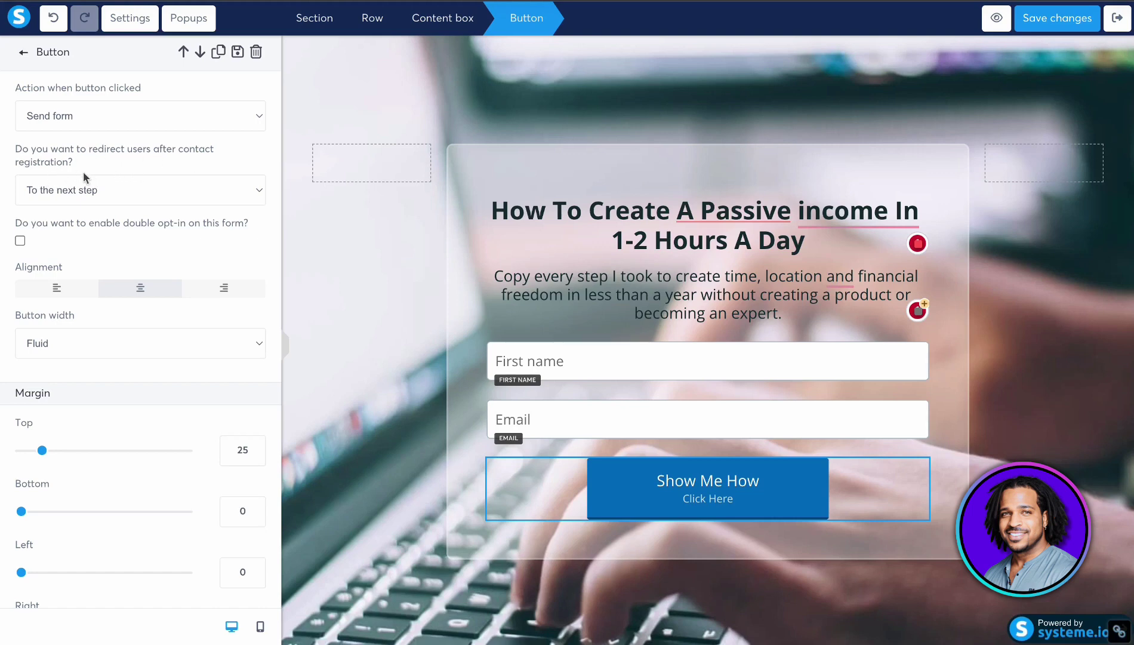
{"action": "left_click", "coordinate": [106, 192]}
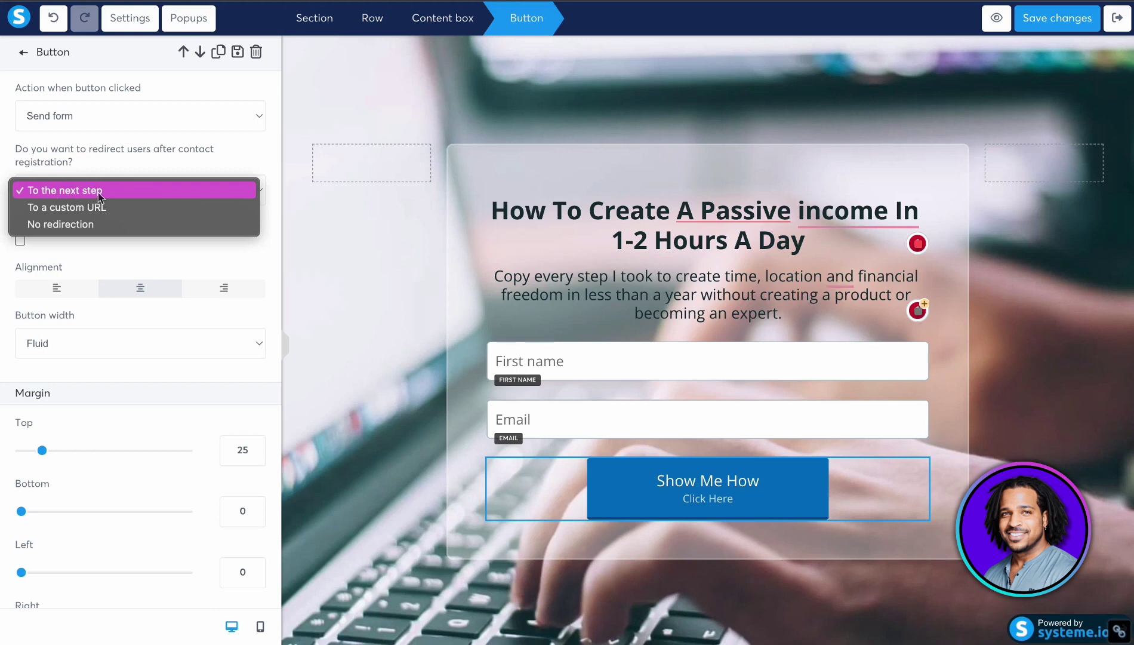
{"action": "left_click", "coordinate": [98, 191]}
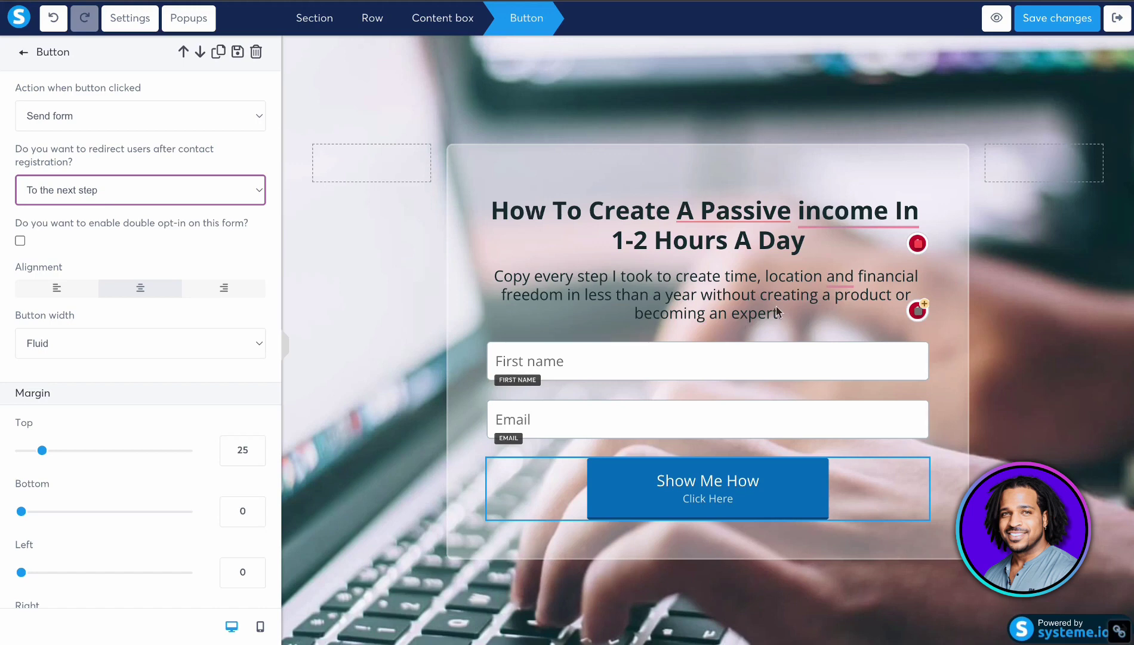
{"action": "left_click", "coordinate": [1060, 23]}
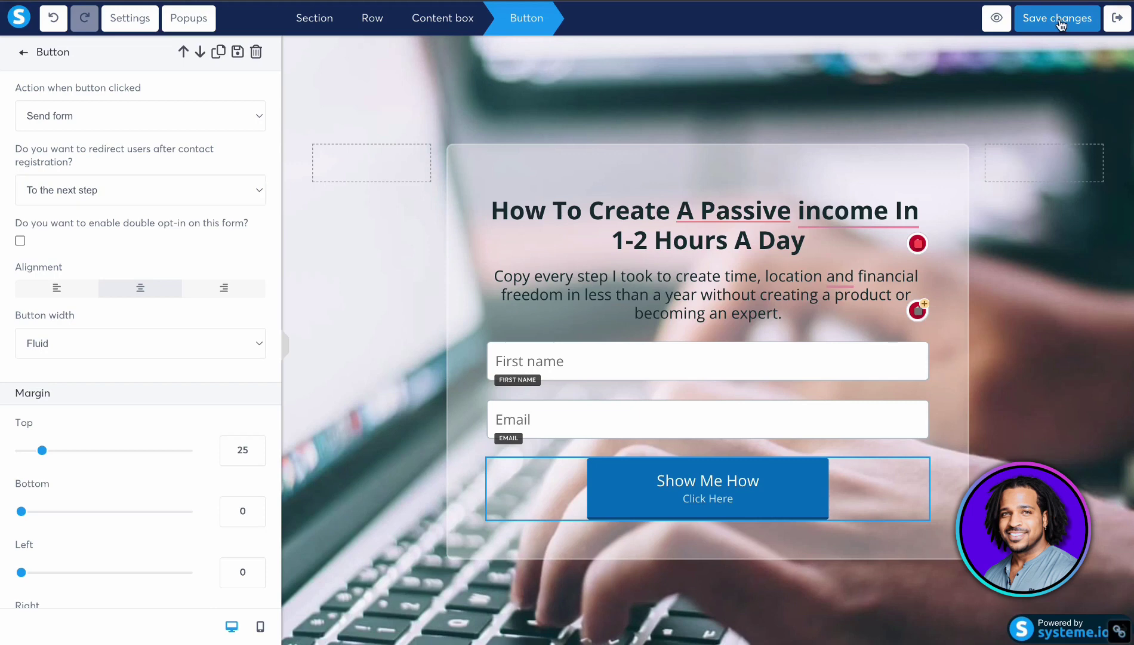
{"action": "left_click", "coordinate": [1119, 22]}
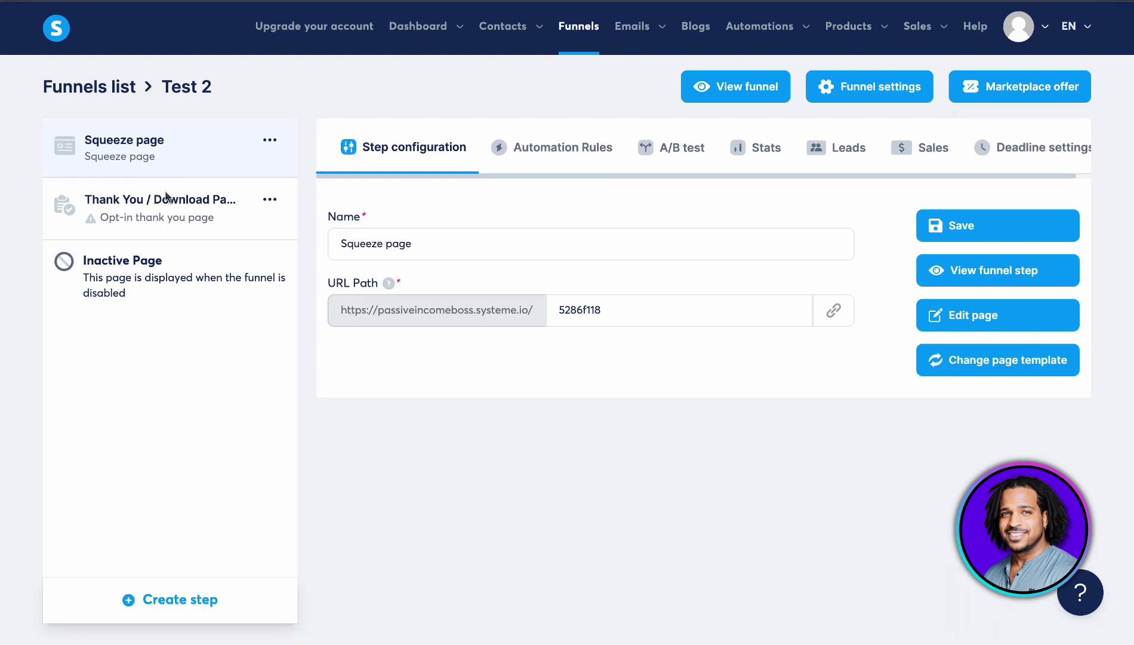
- Apply the "Thanks for purchase!" template to the Thank You / Download Page step and save the step
{"action": "left_click", "coordinate": [131, 204]}
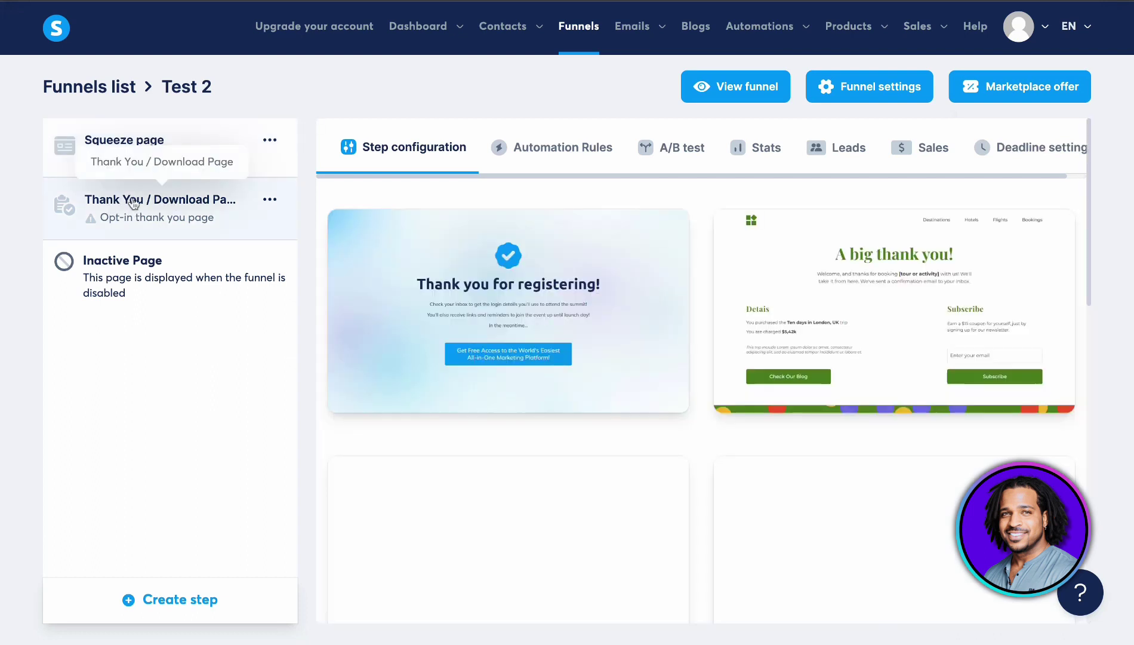
{"action": "mouse_move", "coordinate": [366, 231]}
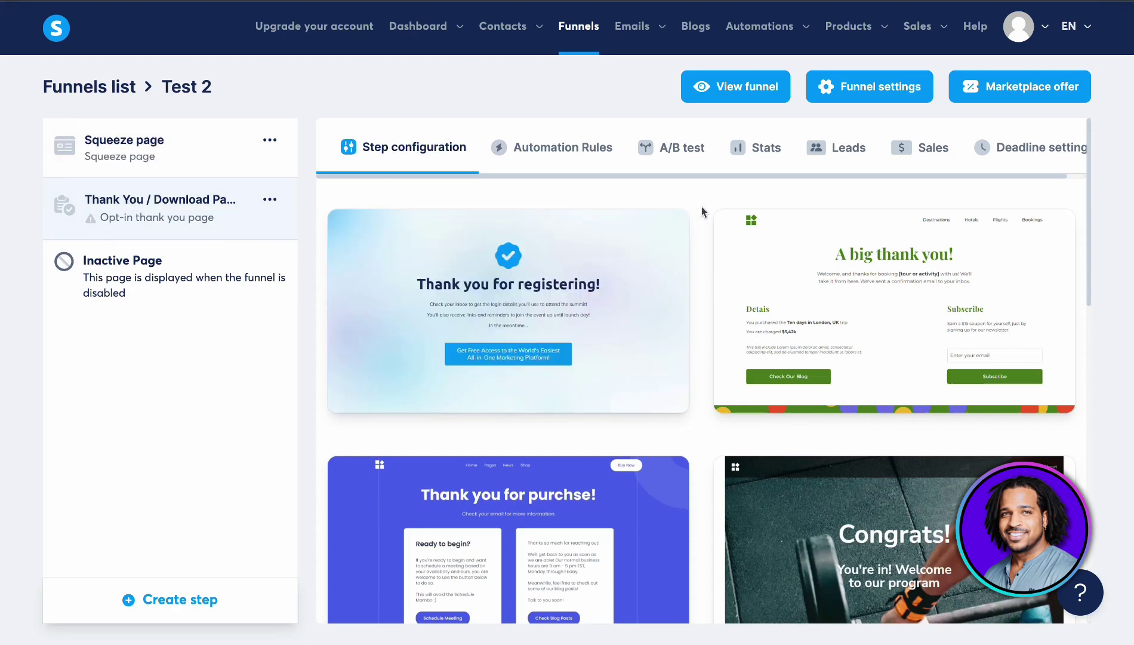
{"action": "scroll", "coordinate": [702, 211], "scroll_direction": "down", "scroll_amount": 15}
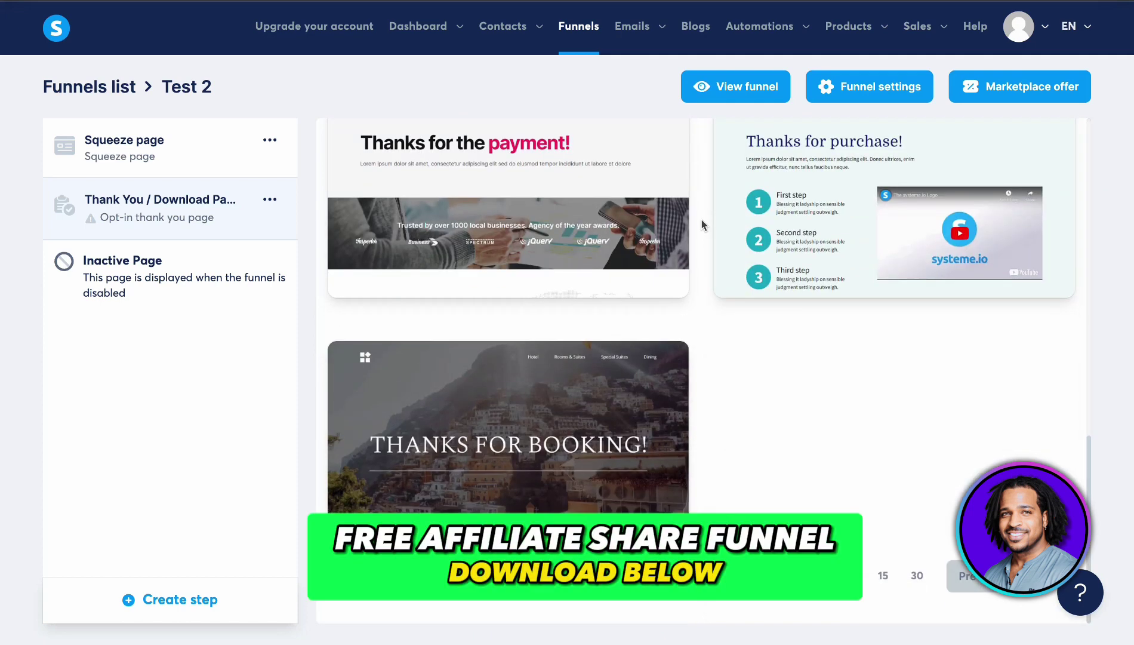
{"action": "scroll", "coordinate": [700, 205], "scroll_direction": "up", "scroll_amount": 1}
{"action": "mouse_move", "coordinate": [908, 203]}
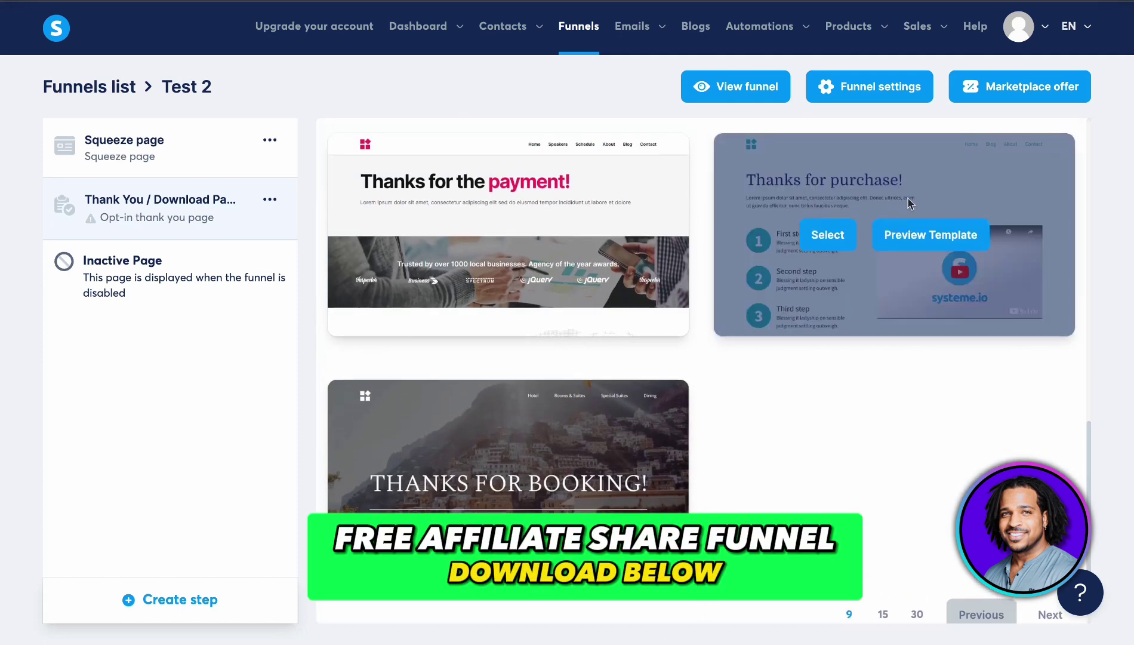
{"action": "left_click", "coordinate": [826, 239]}
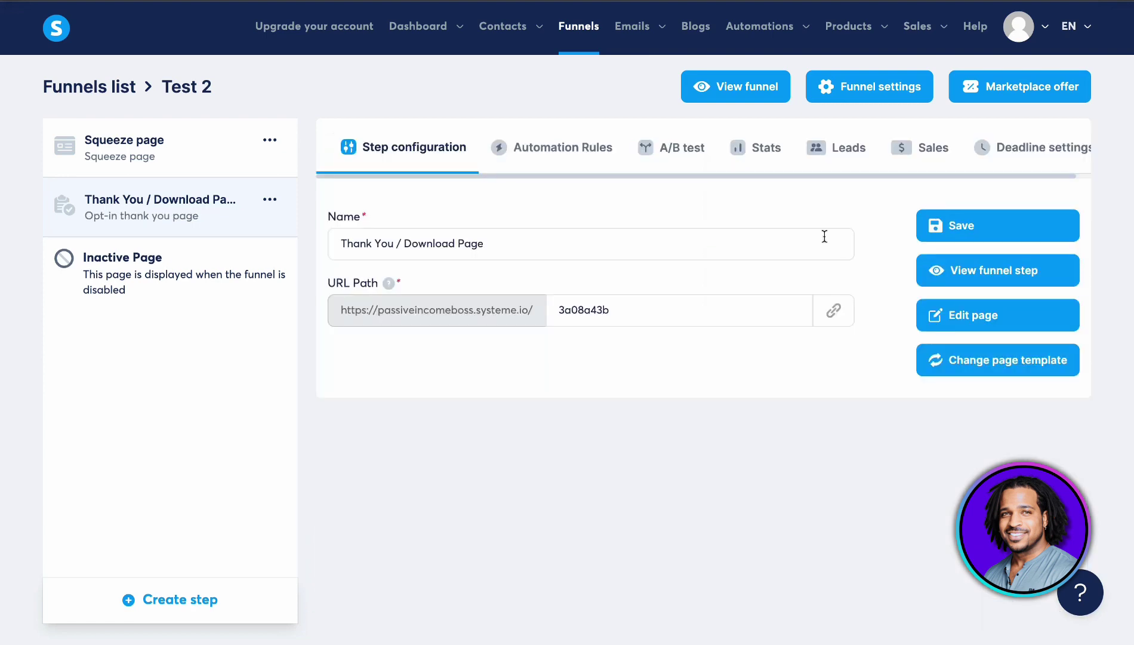
{"action": "left_click", "coordinate": [982, 225]}
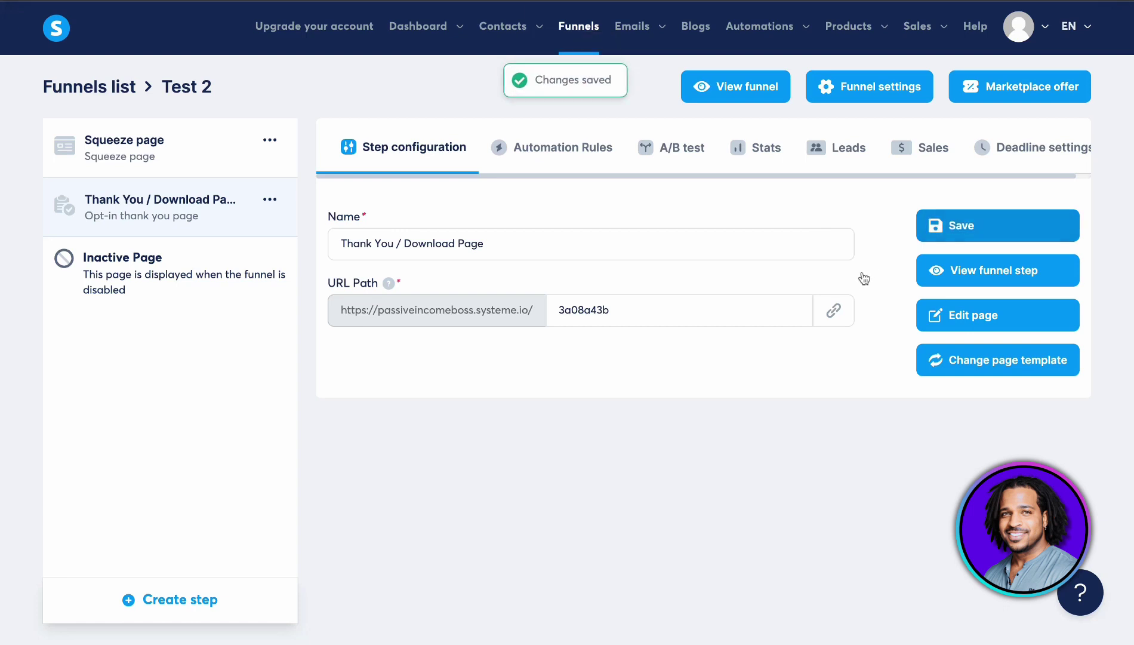
- Open the Thank You / Download Page for editing and delete all of the template's content
{"action": "left_click", "coordinate": [991, 315]}
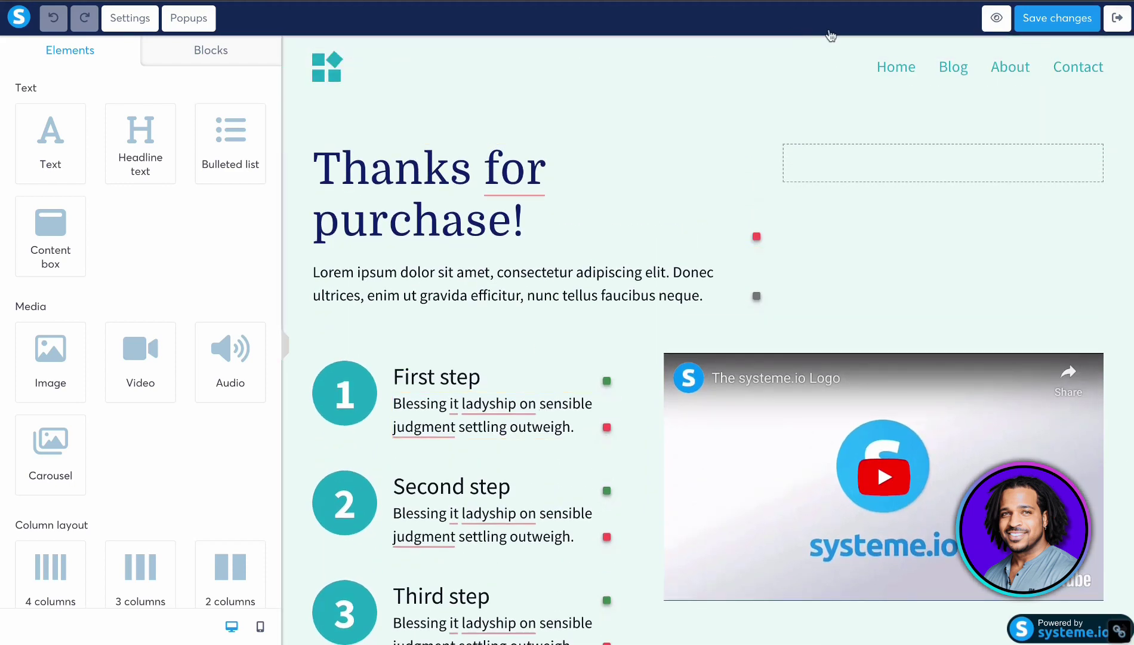
{"action": "left_click", "coordinate": [1121, 46]}
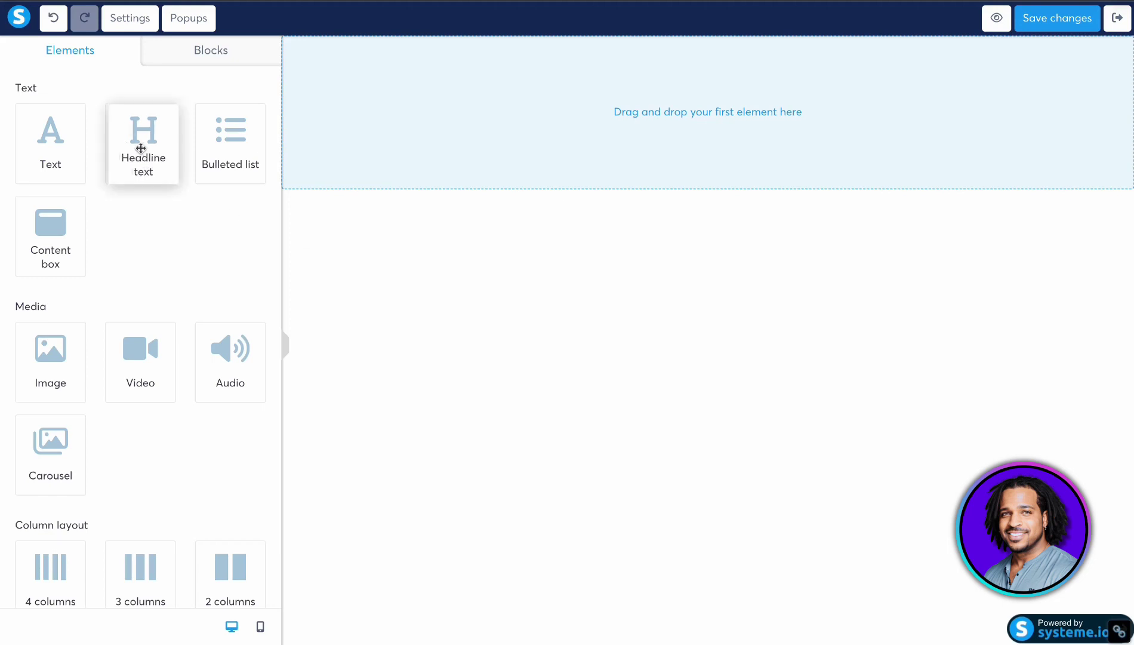
- Add a headline element to the empty page and place a text element directly beneath it
{"action": "left_click_drag", "start_coordinate": [142, 154], "coordinate": [730, 113]}
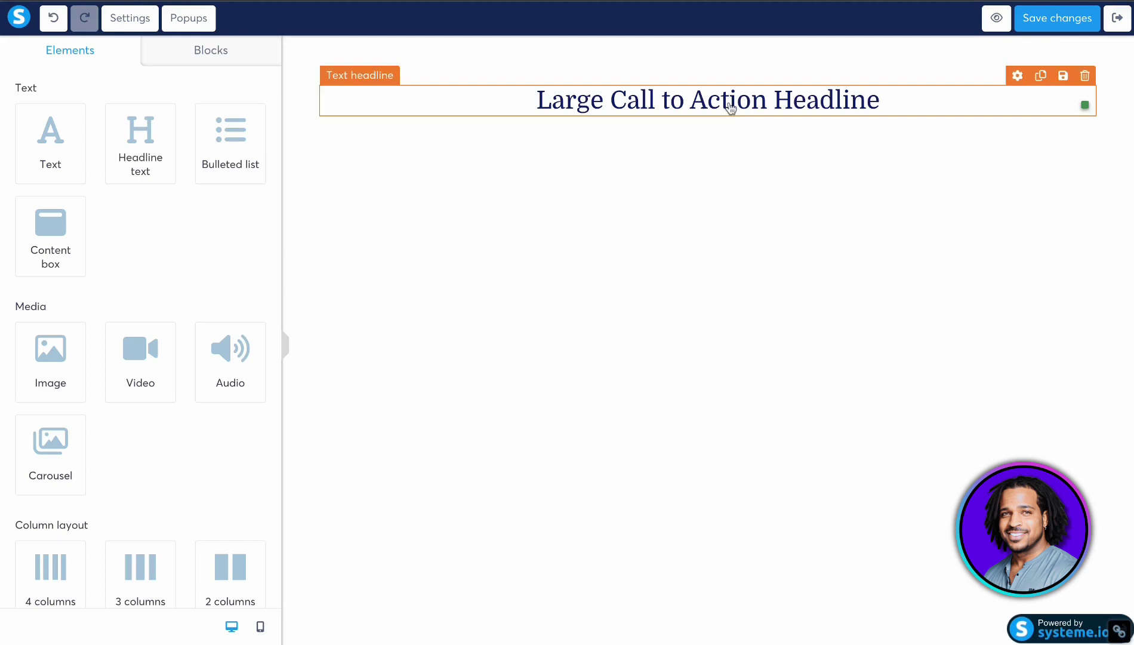
{"action": "scroll", "coordinate": [249, 222], "scroll_direction": "down", "scroll_amount": 1}
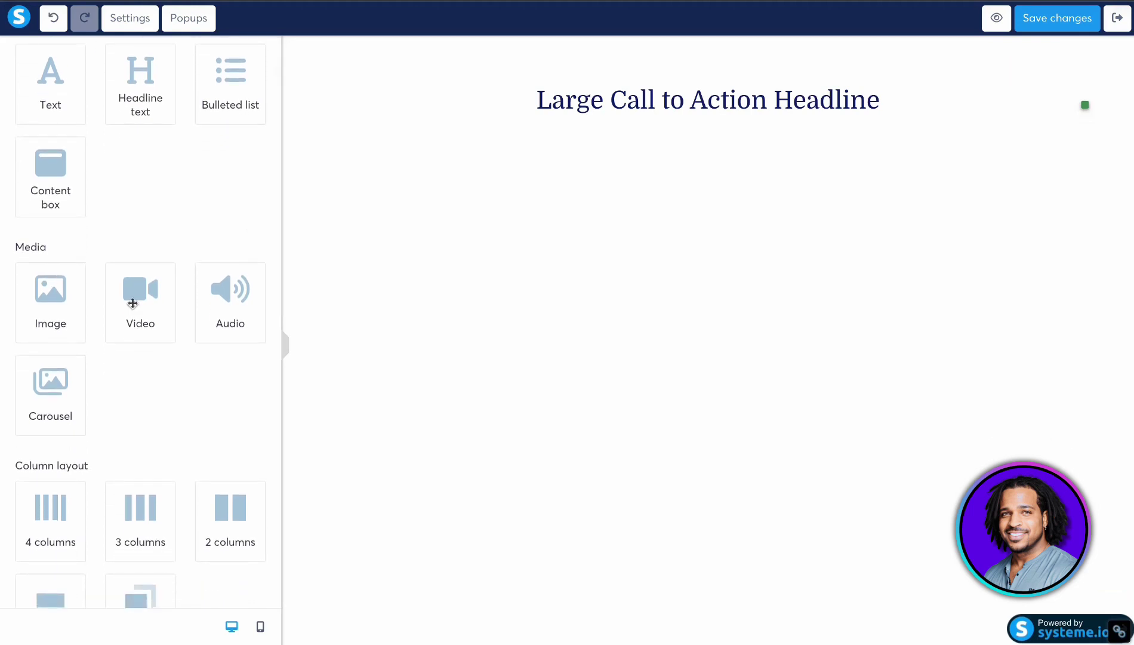
{"action": "left_click_drag", "start_coordinate": [73, 116], "coordinate": [709, 133]}
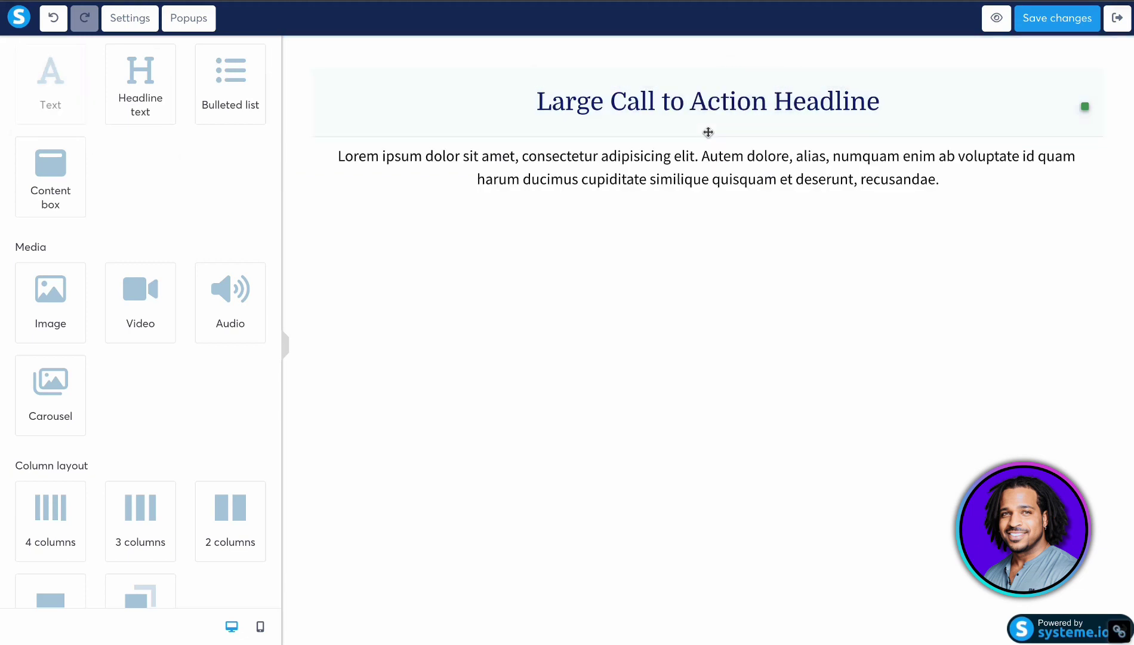
- Add a video element under the text and a button element below the video
{"action": "left_click_drag", "start_coordinate": [140, 301], "coordinate": [418, 188]}
{"action": "left_click_drag", "start_coordinate": [712, 120], "coordinate": [709, 197]}
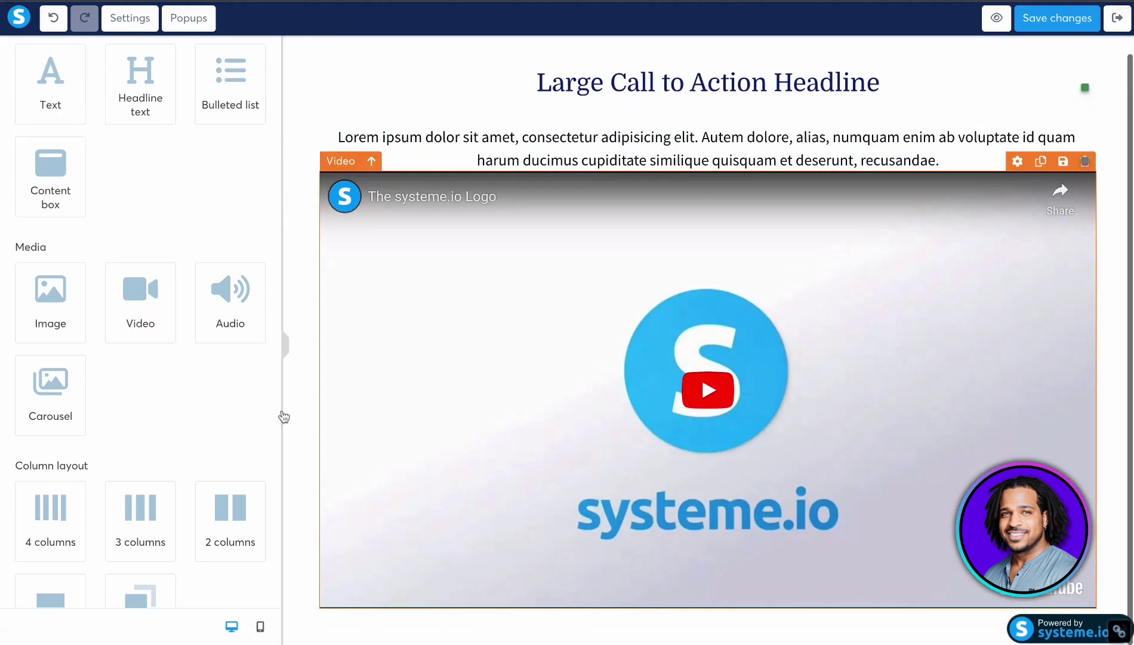
{"action": "scroll", "coordinate": [142, 430], "scroll_direction": "down", "scroll_amount": 5}
{"action": "left_click_drag", "start_coordinate": [141, 435], "coordinate": [706, 601]}
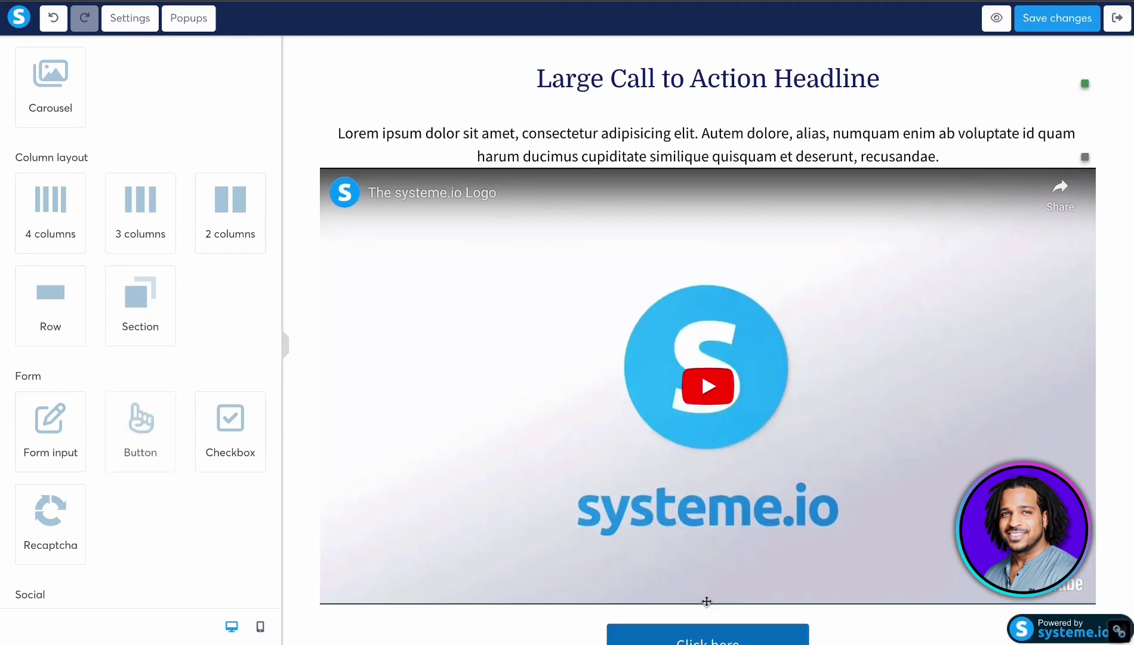
{"action": "scroll", "coordinate": [706, 601], "scroll_direction": "down", "scroll_amount": 1}
{"action": "scroll", "coordinate": [706, 601], "scroll_direction": "up", "scroll_amount": 2}
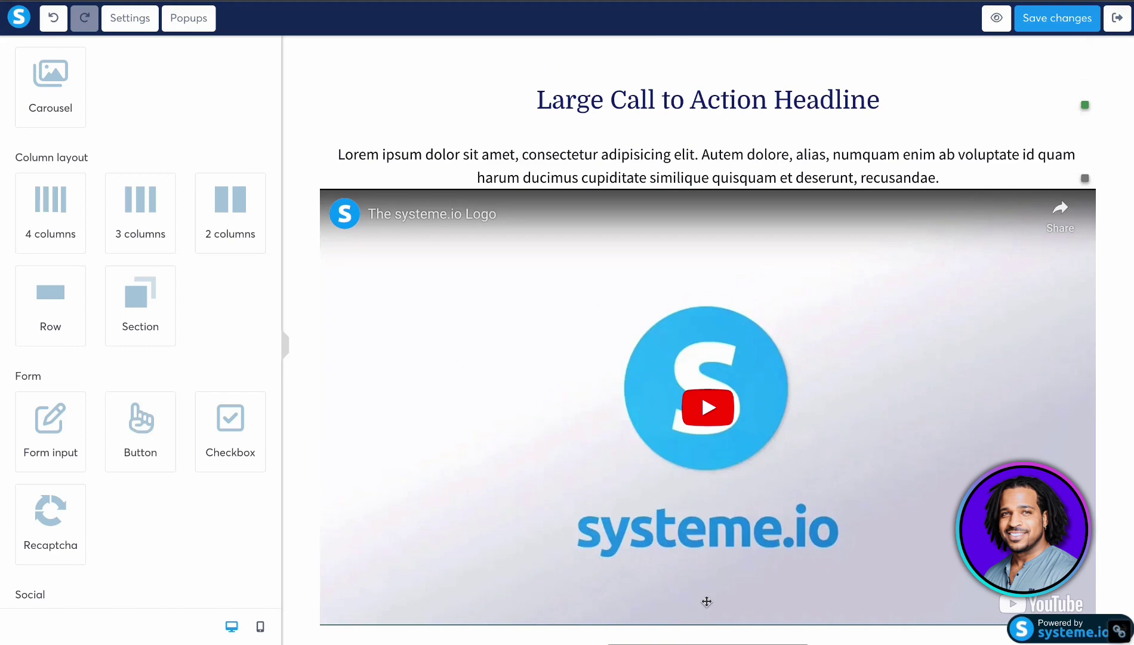
- Change the headline to "Learn How To Shift Your Income Online Now!" and the text below to "Watch The Video Below (Important Message From Me)"
{"action": "double_click", "coordinate": [672, 99]}
{"action": "triple_click", "coordinate": [671, 100]}
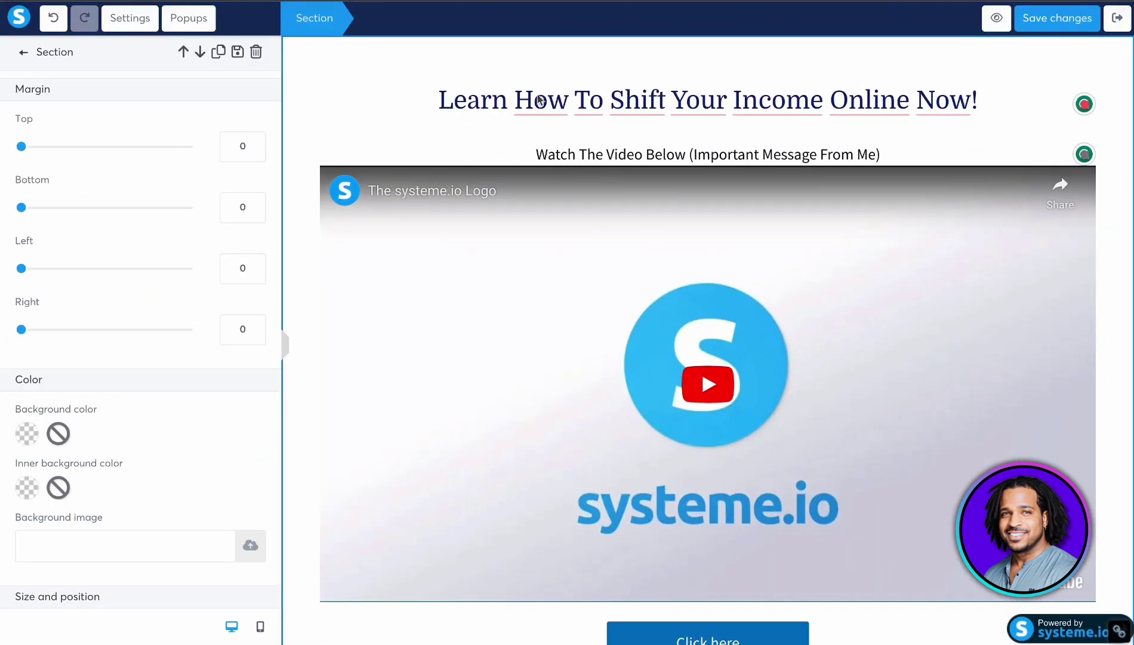
{"action": "left_click", "coordinate": [547, 108]}
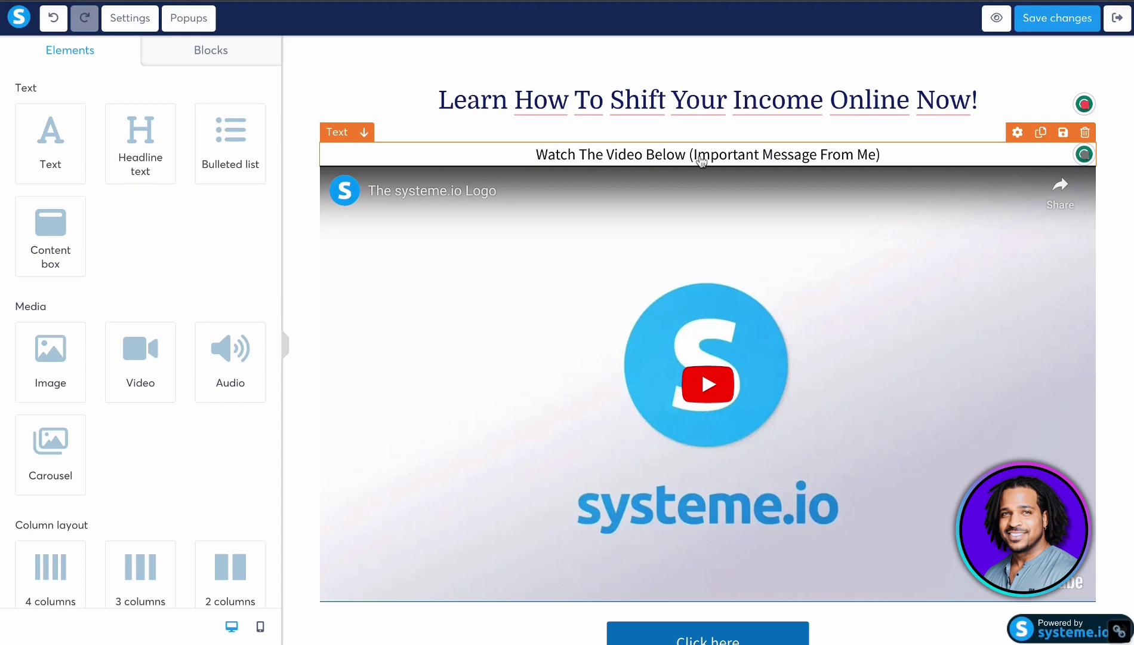
- Change the text of the button below the video to "Show Me How"
{"action": "scroll", "coordinate": [709, 296], "scroll_direction": "down", "scroll_amount": 1}
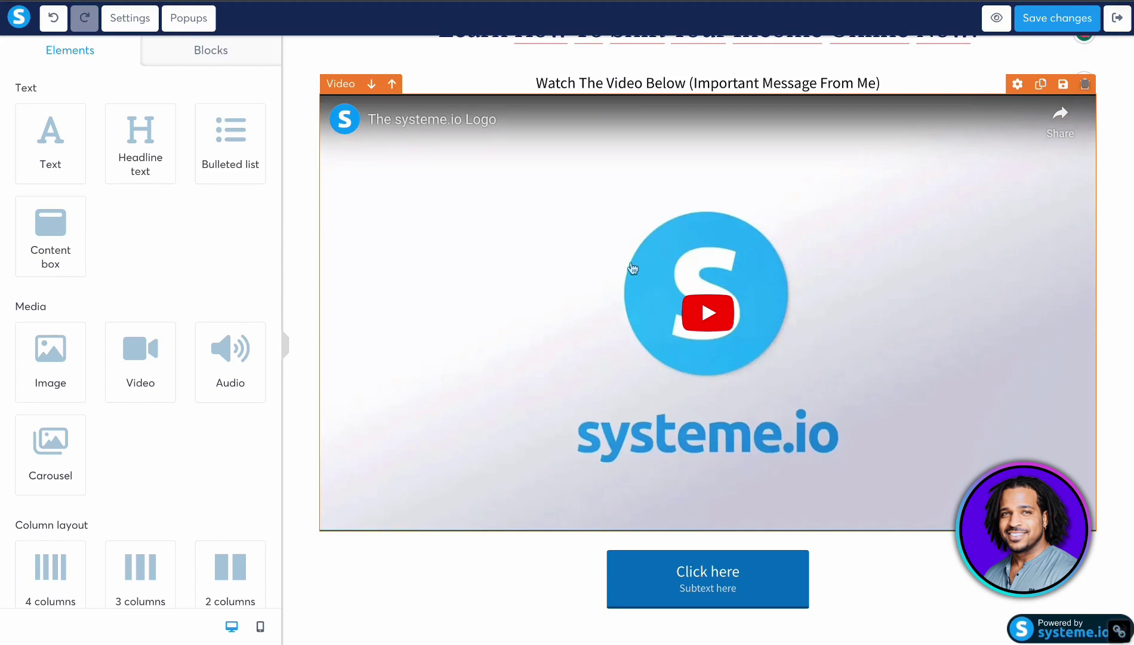
{"action": "scroll", "coordinate": [700, 496], "scroll_direction": "down", "scroll_amount": 1}
{"action": "left_click", "coordinate": [706, 564]}
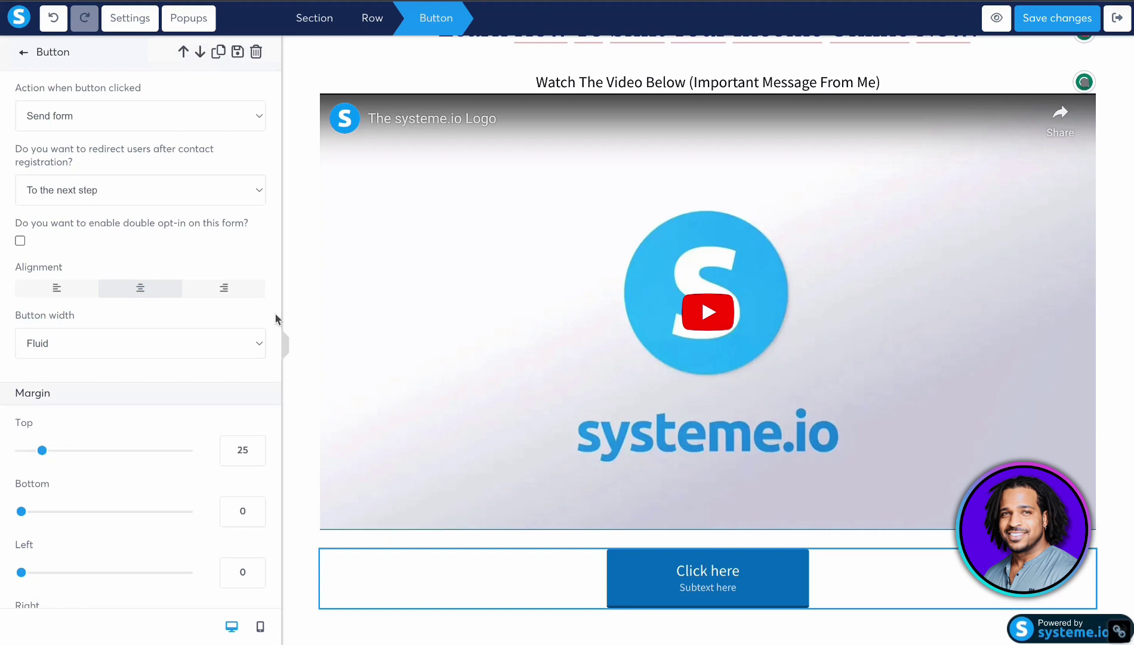
{"action": "scroll", "coordinate": [131, 391], "scroll_direction": "down", "scroll_amount": 8}
{"action": "scroll", "coordinate": [130, 393], "scroll_direction": "down", "scroll_amount": 7}
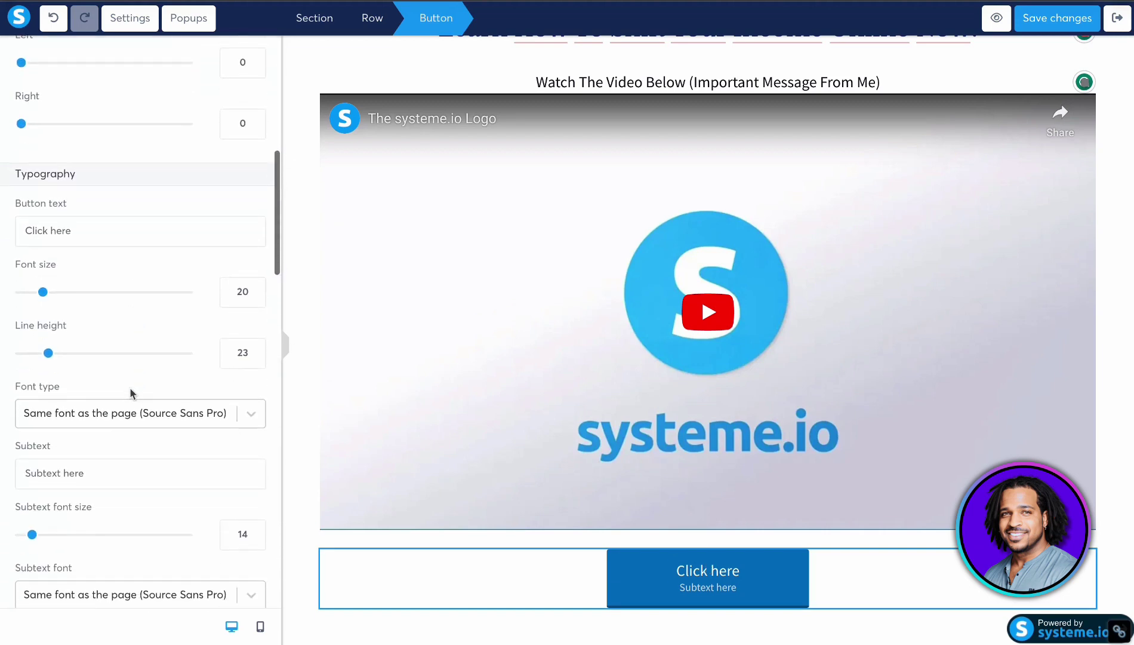
{"action": "scroll", "coordinate": [121, 411], "scroll_direction": "down", "scroll_amount": 7}
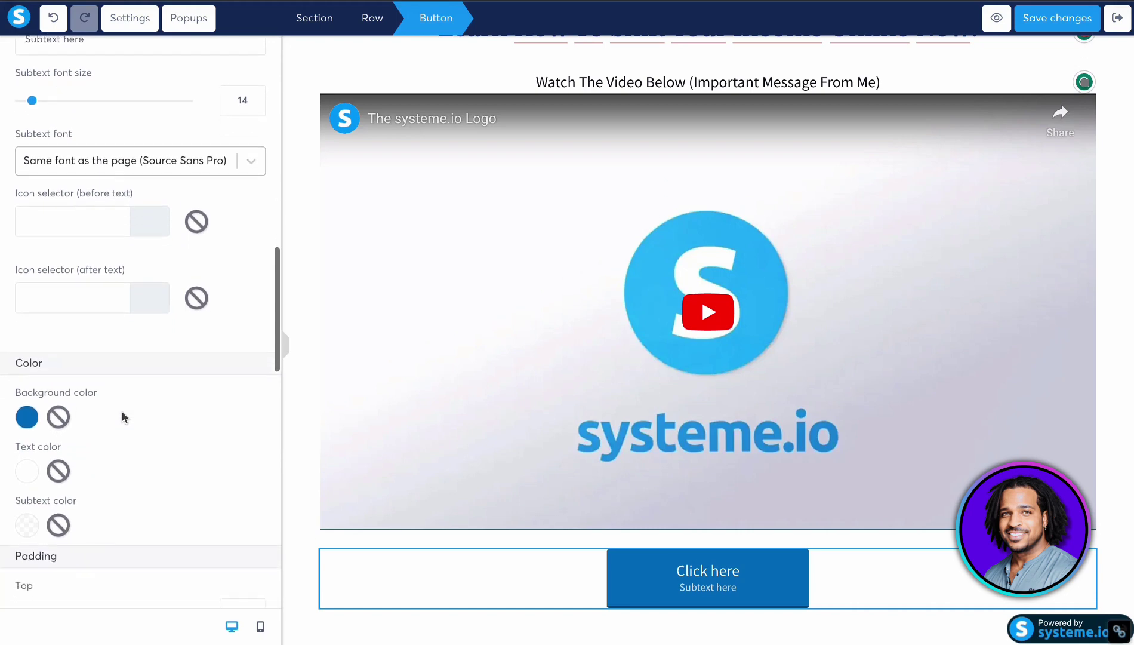
{"action": "scroll", "coordinate": [121, 411], "scroll_direction": "up", "scroll_amount": 16}
{"action": "triple_click", "coordinate": [122, 403]}
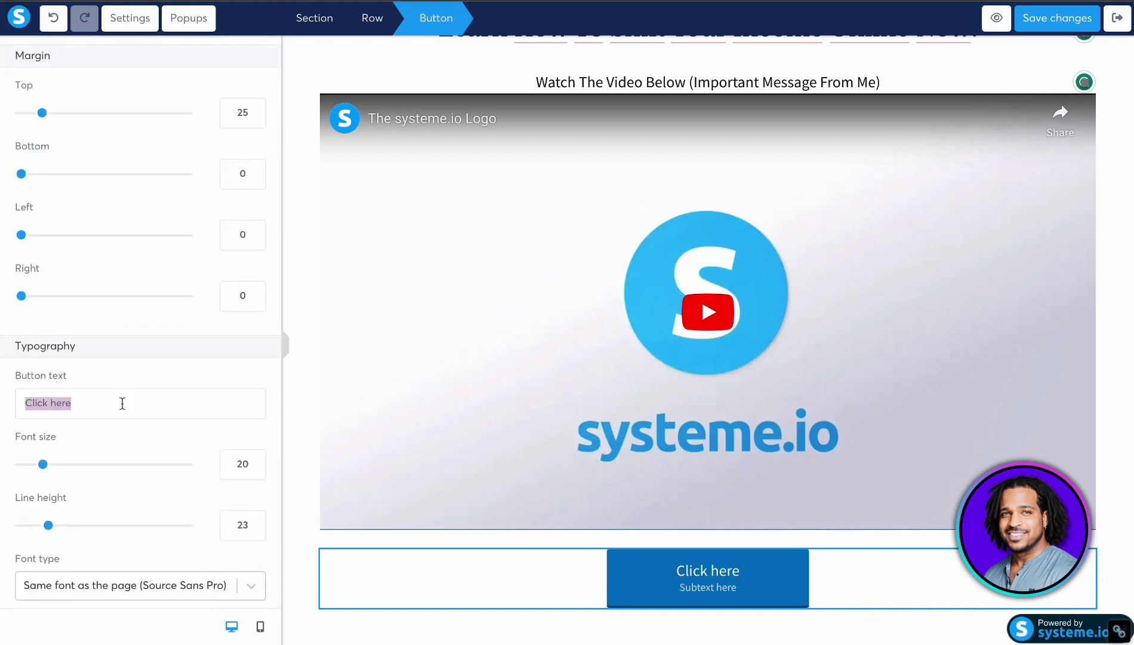
{"action": "type", "text": "Show Me Ho"}
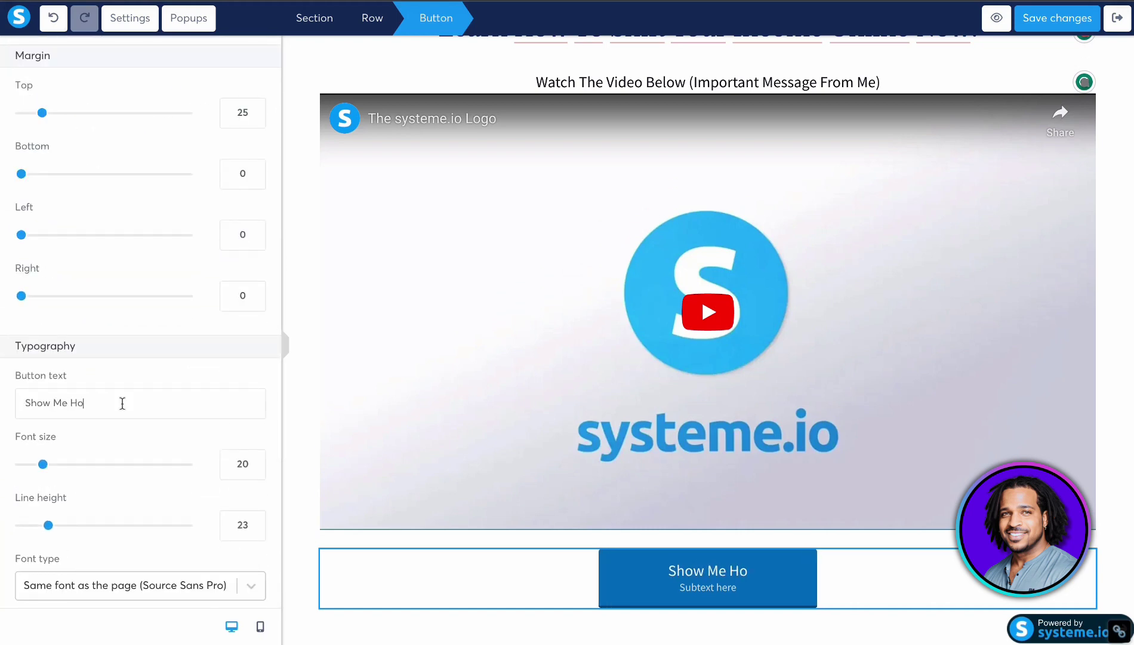
{"action": "type", "text": "w"}
- Set the "Show Me How" button's subtext to "Click Here"
{"action": "scroll", "coordinate": [122, 403], "scroll_direction": "down", "scroll_amount": 2}
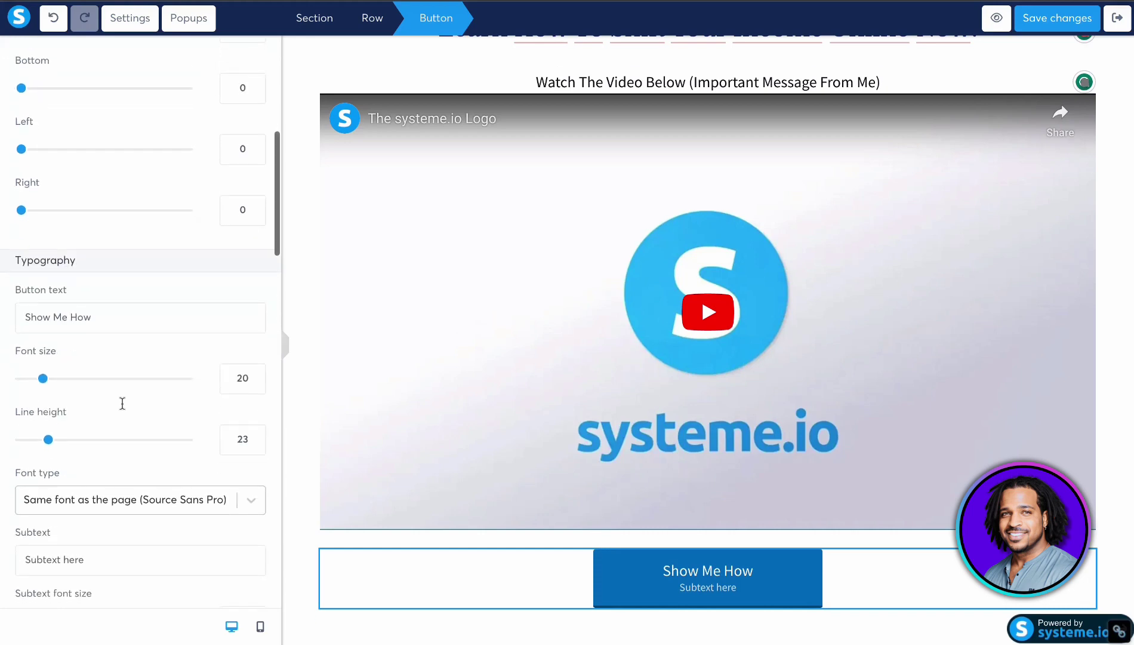
{"action": "triple_click", "coordinate": [104, 563]}
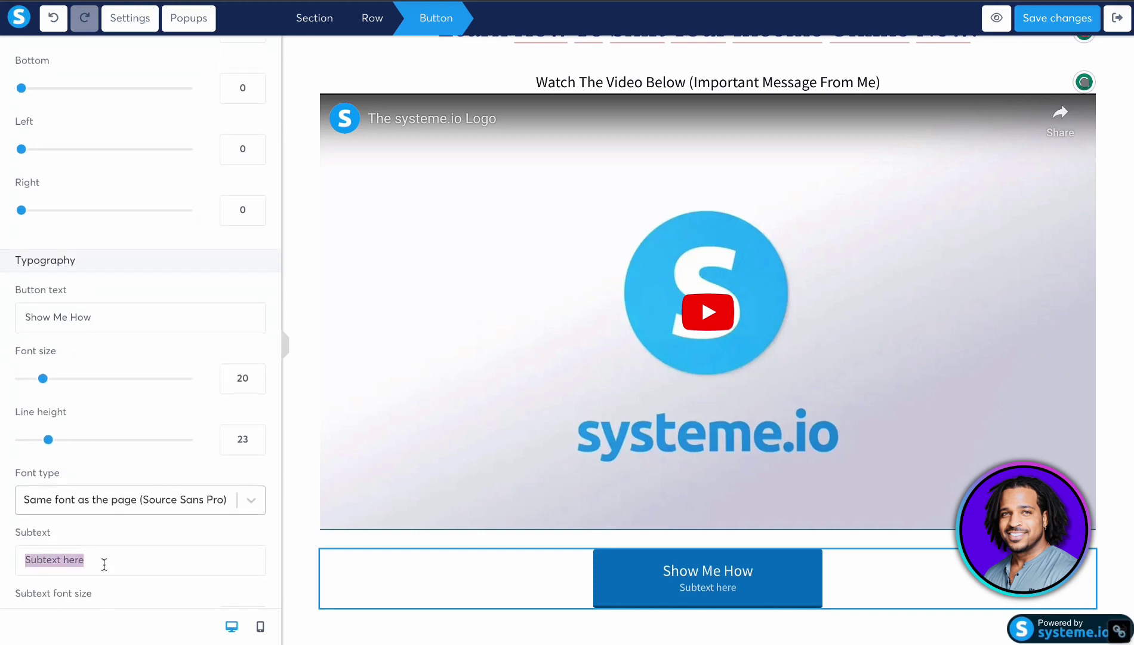
{"action": "type", "text": "Click Here"}
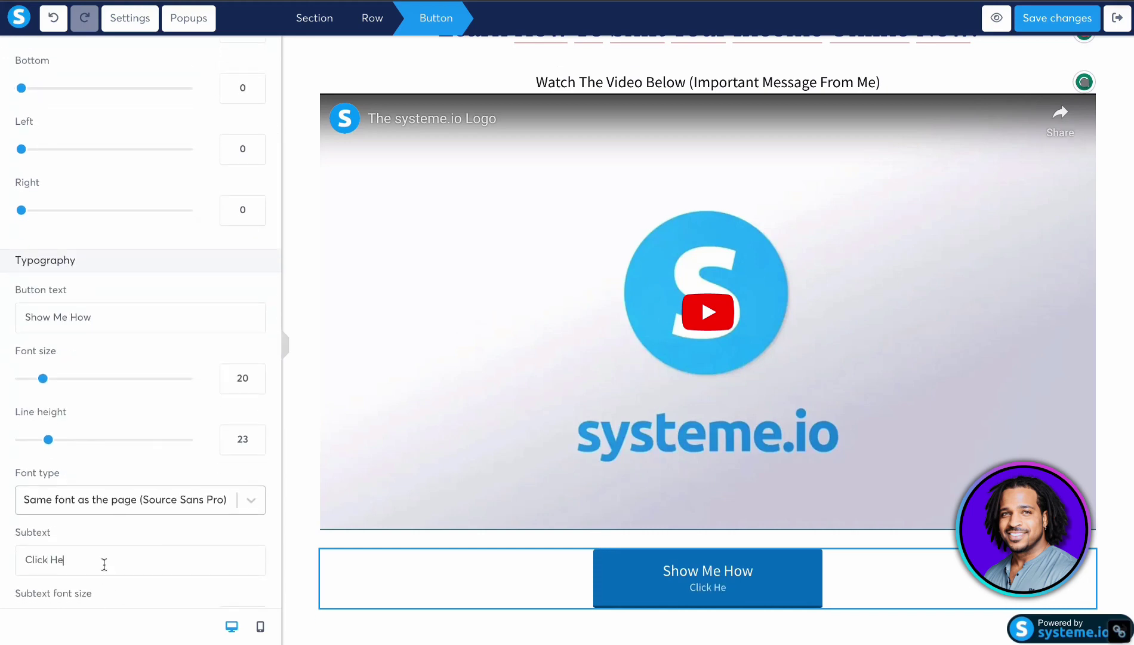
{"action": "left_click", "coordinate": [313, 470]}
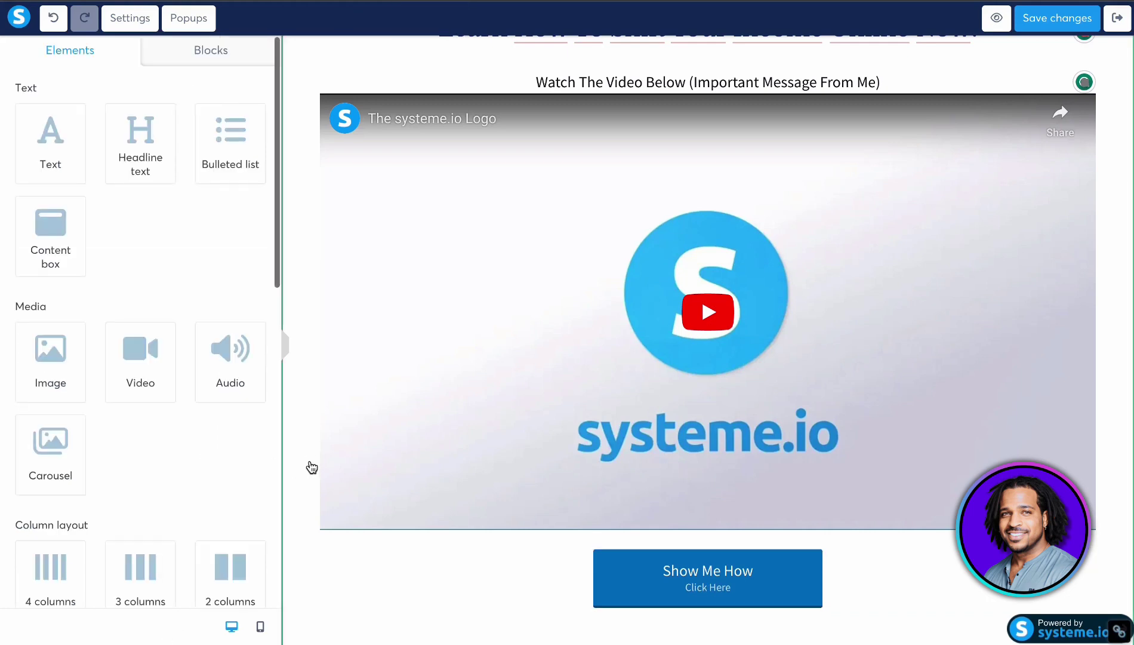
- Format the entire "Learn How To Shift Your Income Online Now!" headline as H1
{"action": "scroll", "coordinate": [455, 354], "scroll_direction": "up", "scroll_amount": 1}
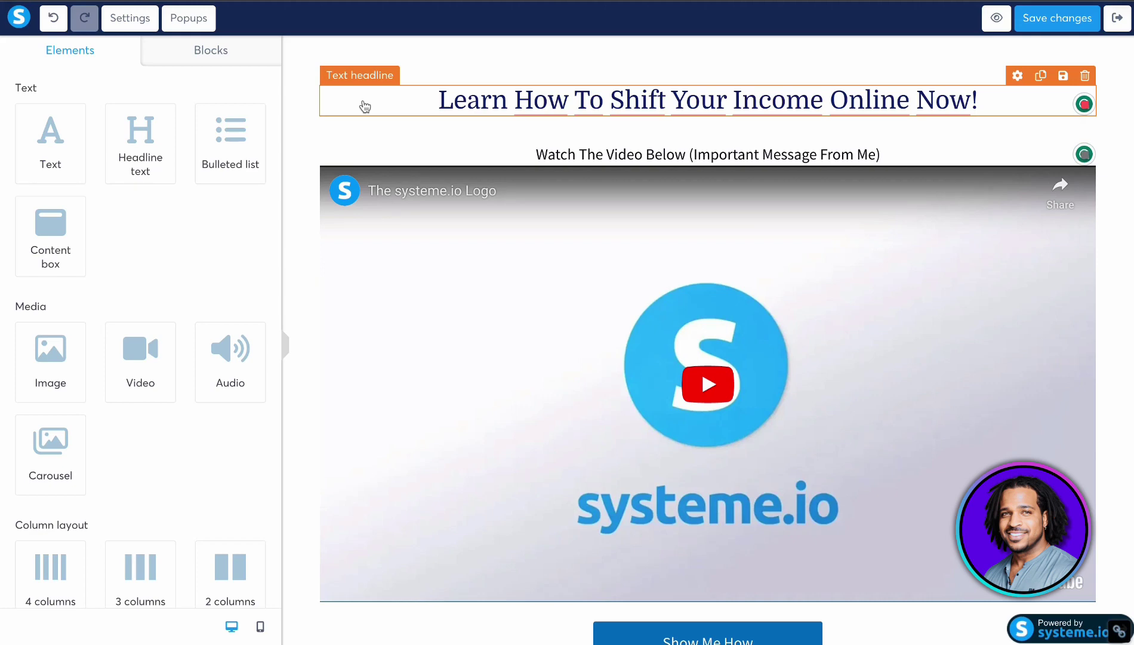
{"action": "left_click", "coordinate": [624, 106]}
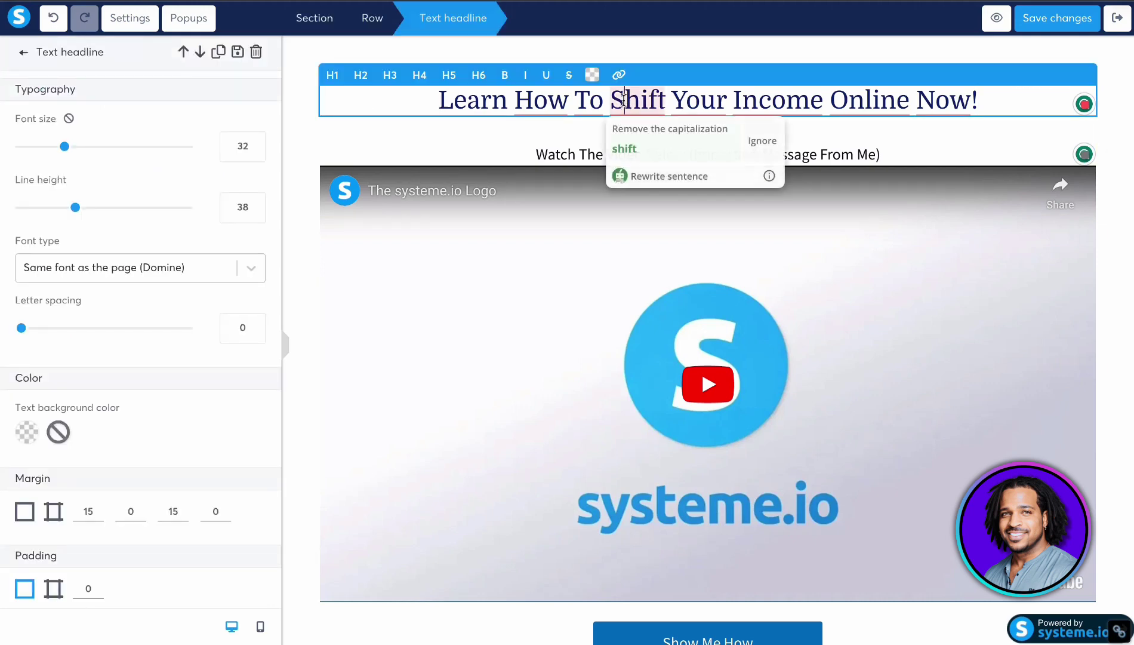
{"action": "triple_click", "coordinate": [623, 100]}
{"action": "left_click", "coordinate": [332, 75]}
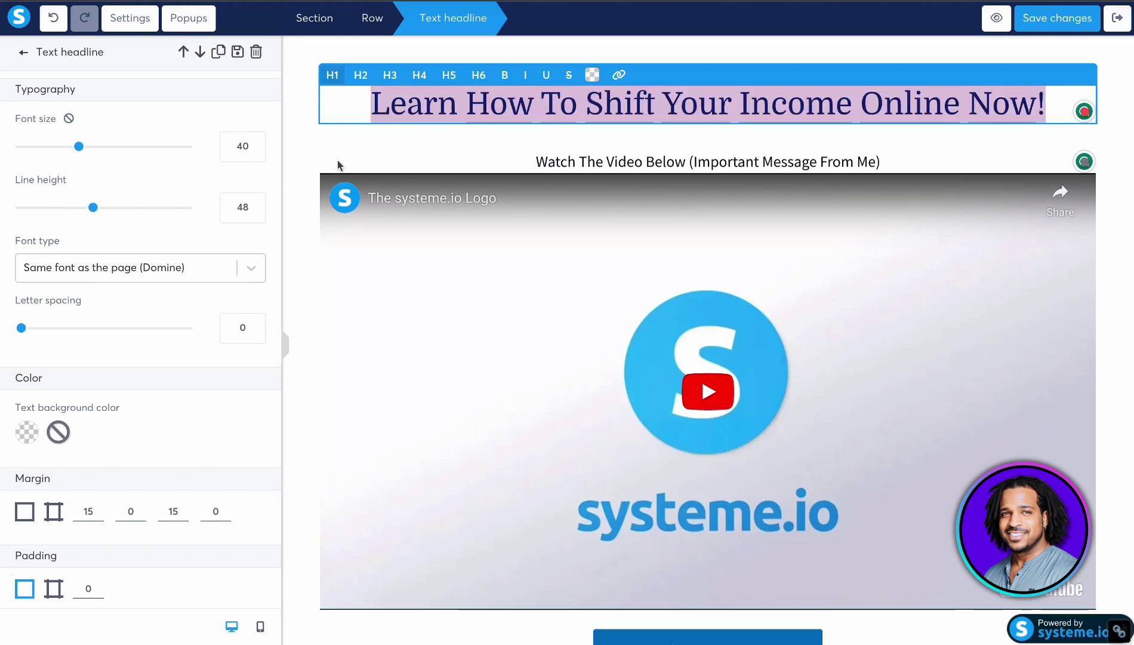
{"action": "left_click", "coordinate": [315, 156]}
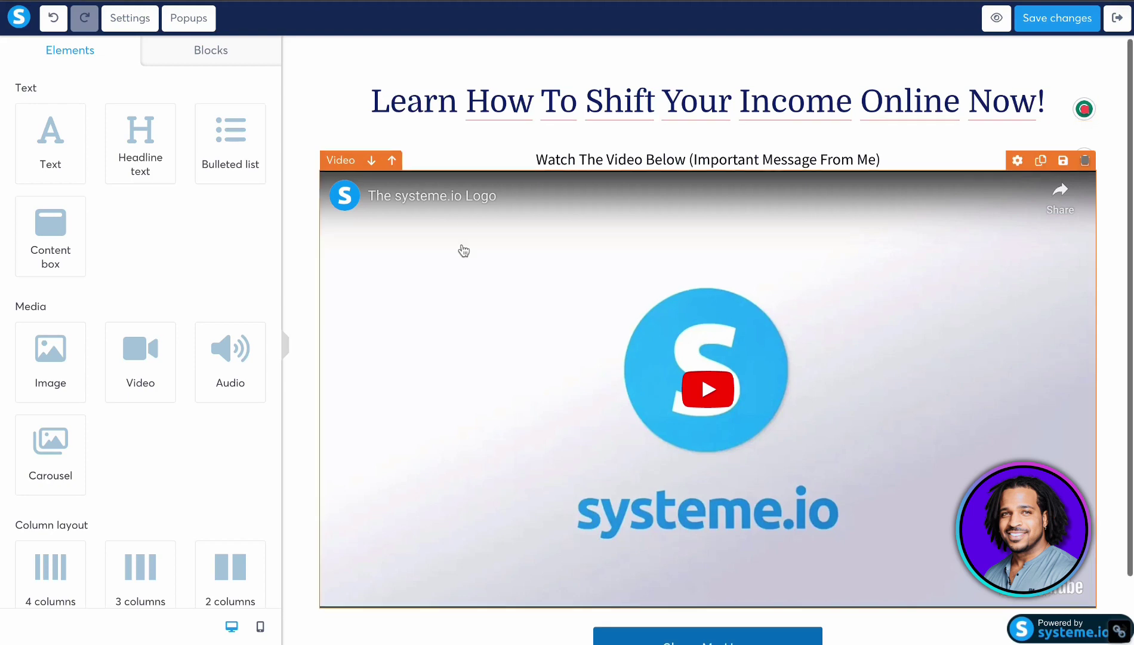
- Set the "Show Me How" button's action to Open URL, and save the thank you page and exit the editor
{"action": "scroll", "coordinate": [464, 250], "scroll_direction": "down", "scroll_amount": 1}
{"action": "scroll", "coordinate": [464, 250], "scroll_direction": "up", "scroll_amount": 1}
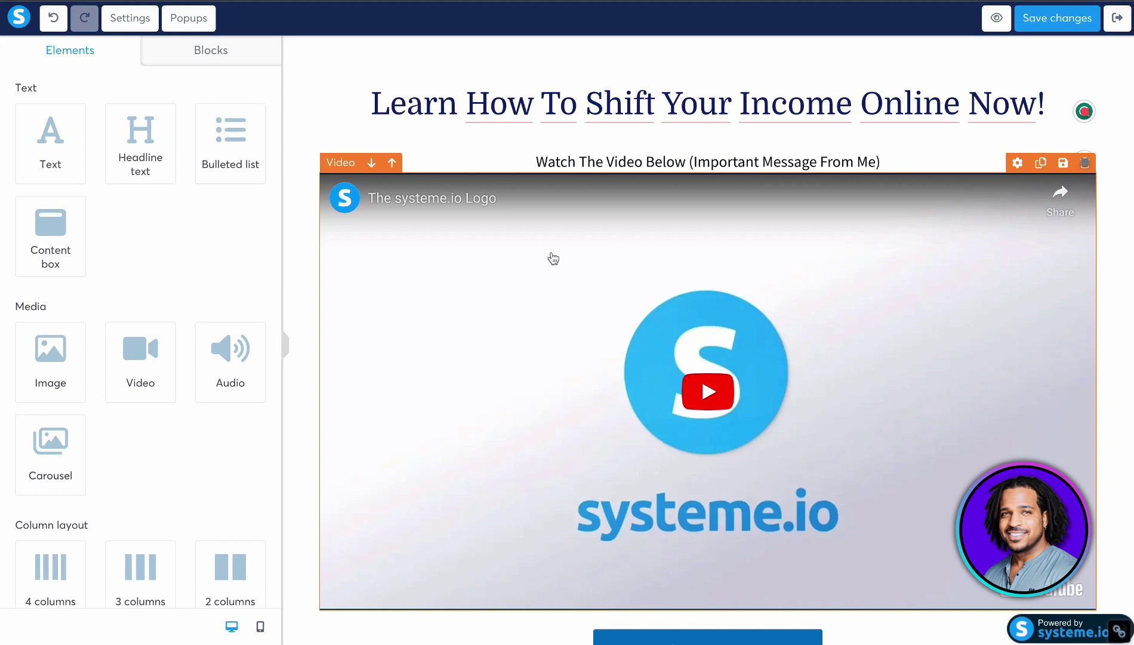
{"action": "scroll", "coordinate": [554, 257], "scroll_direction": "down", "scroll_amount": 1}
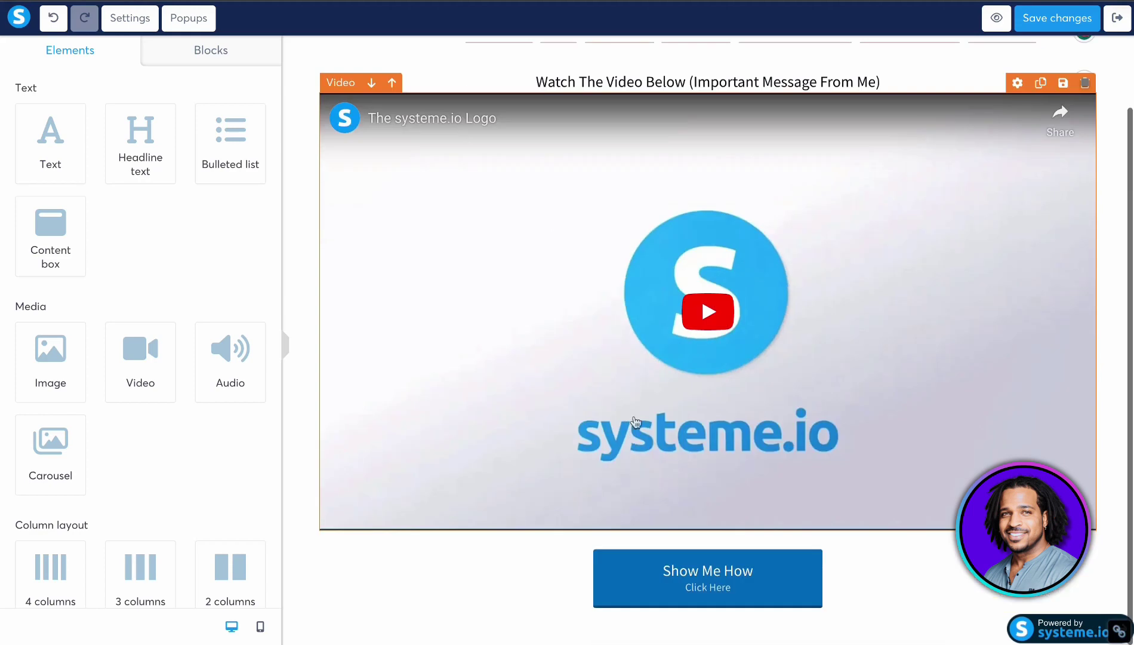
{"action": "left_click", "coordinate": [685, 582]}
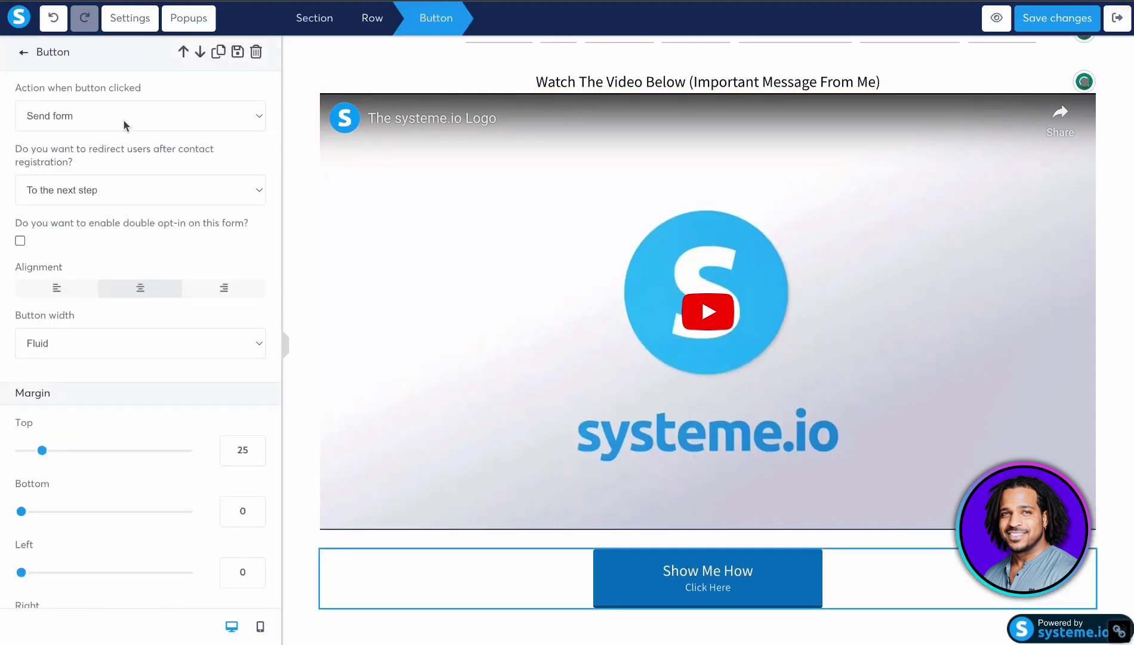
{"action": "left_click", "coordinate": [100, 115]}
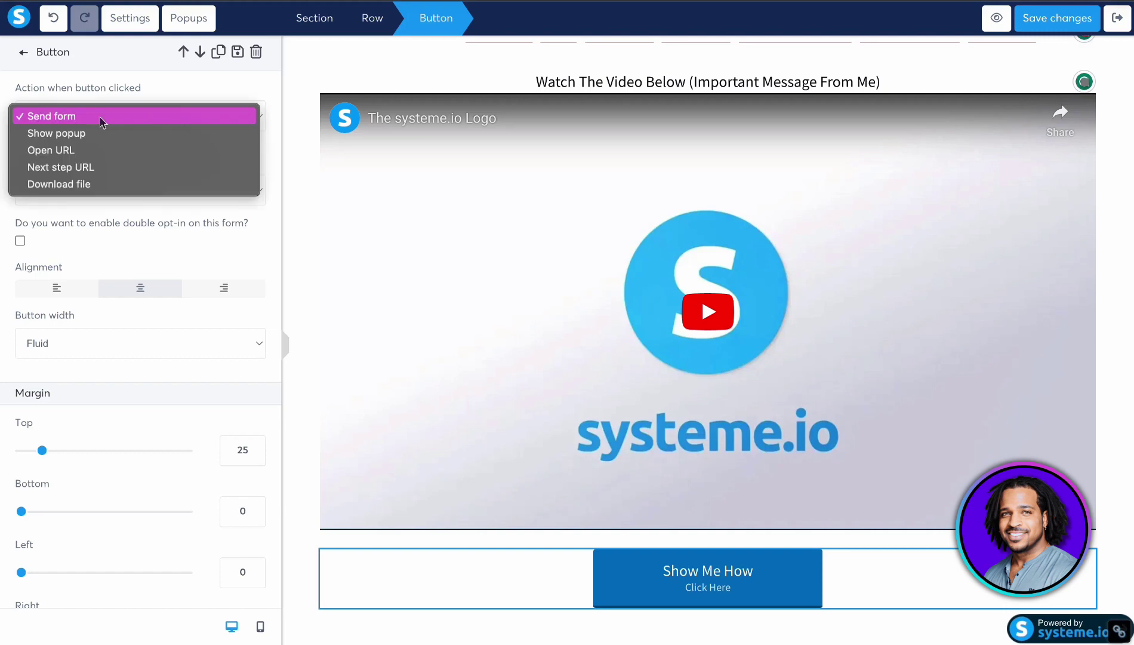
{"action": "left_click", "coordinate": [96, 151]}
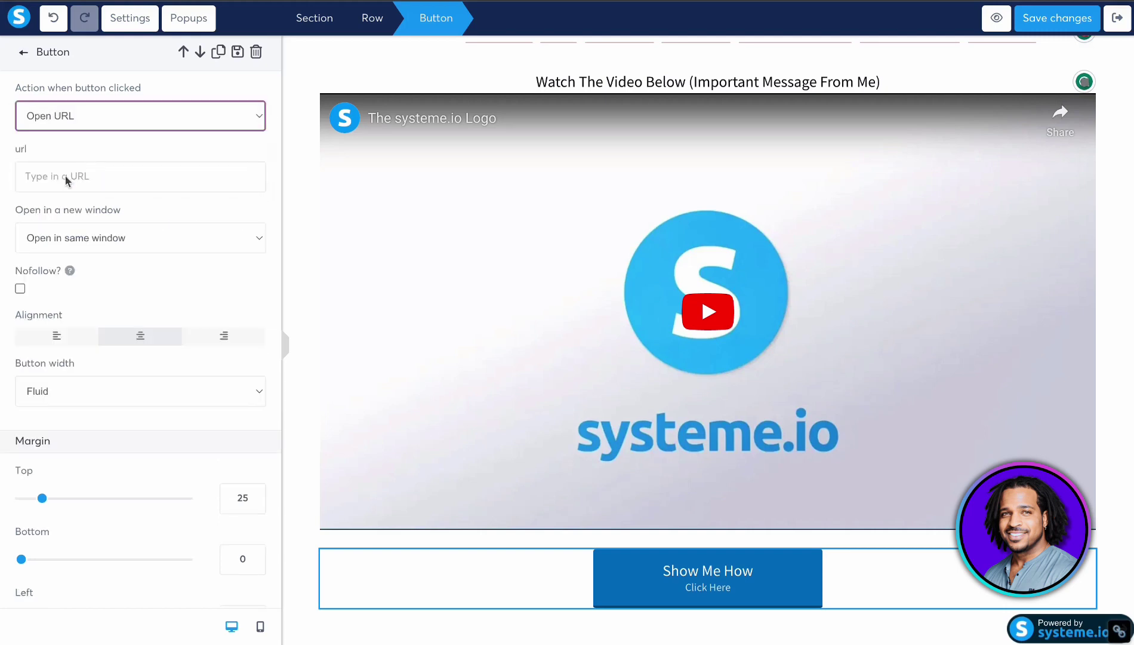
{"action": "left_click", "coordinate": [43, 176]}
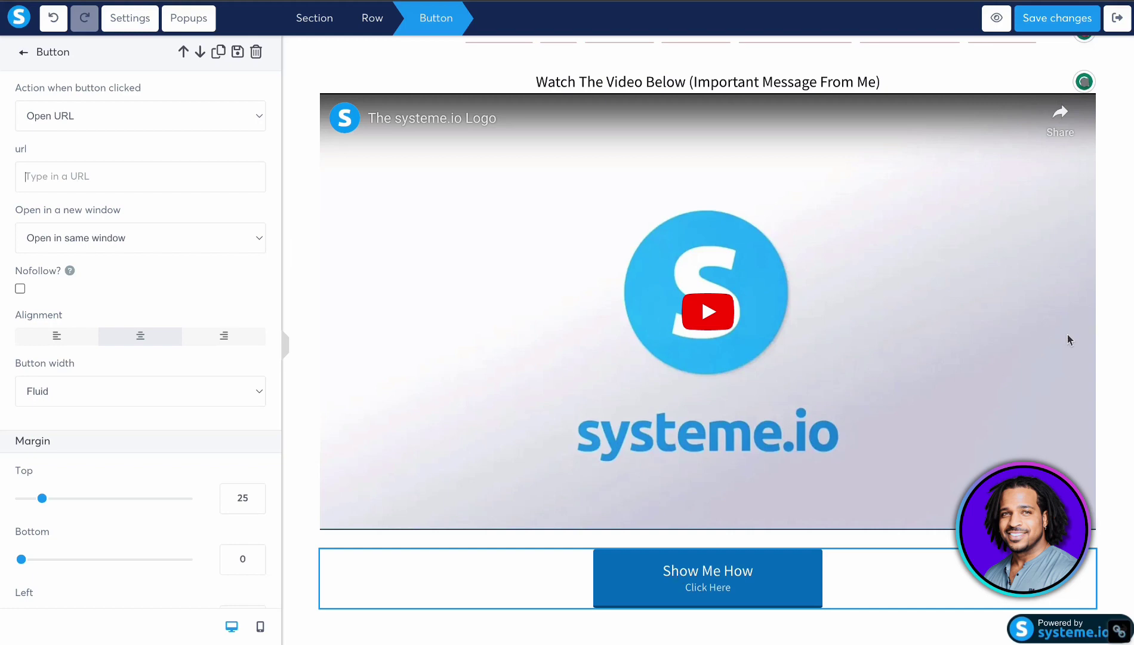
{"action": "left_click", "coordinate": [1051, 26]}
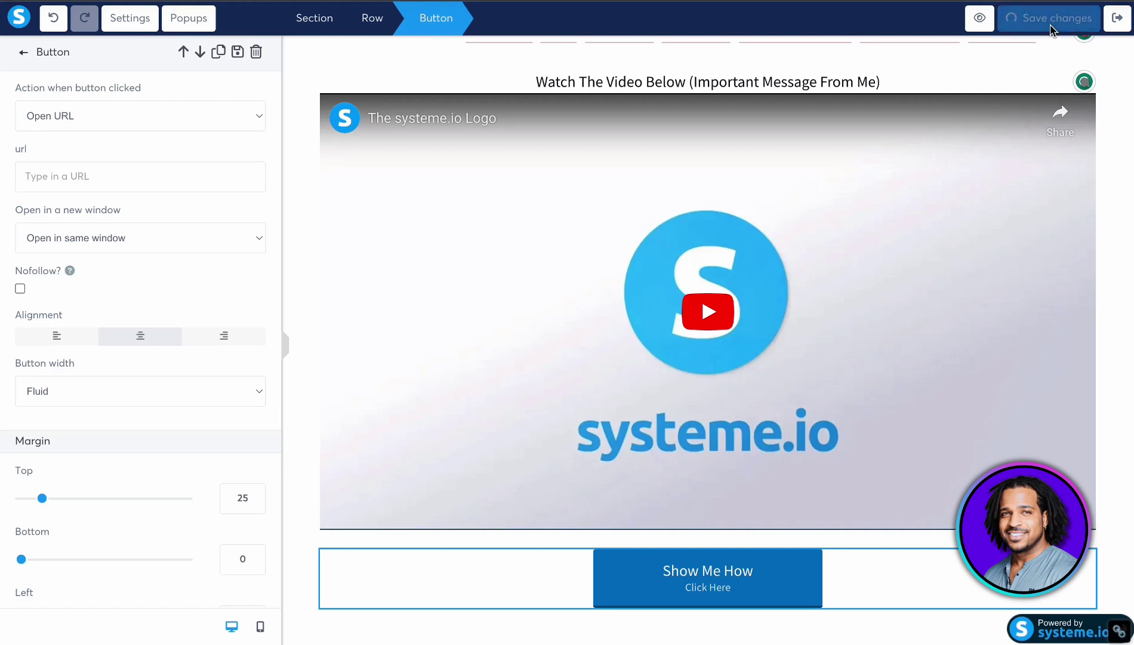
{"action": "left_click", "coordinate": [1117, 21]}
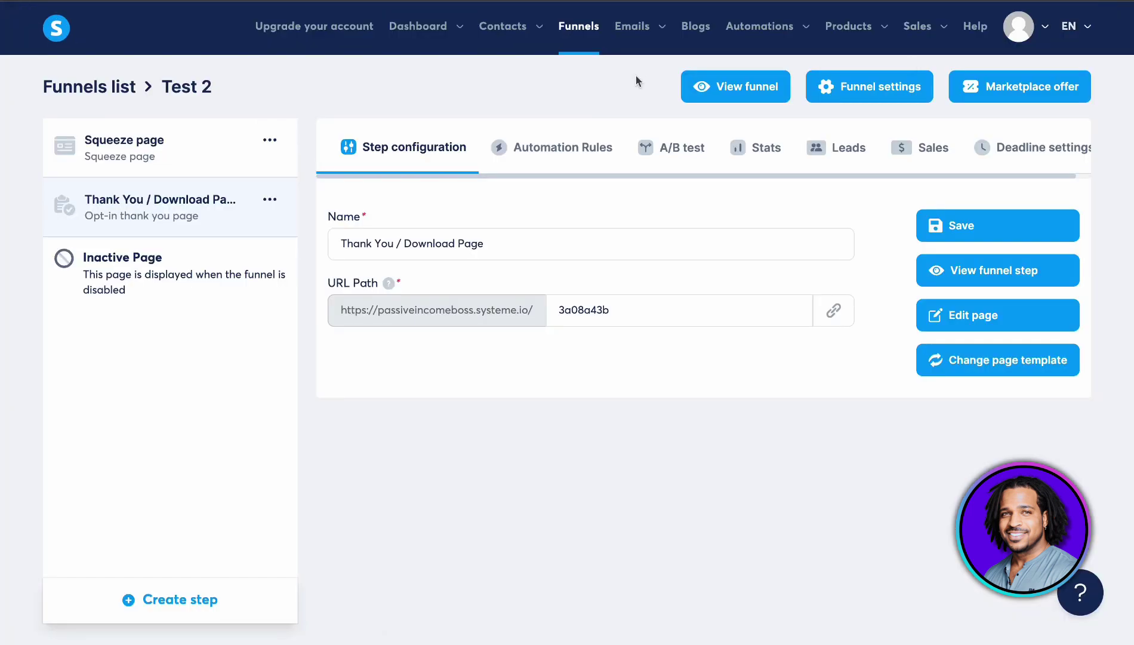
- View the live funnel's squeeze page and return to the funnel's step configuration
{"action": "left_click", "coordinate": [729, 87]}
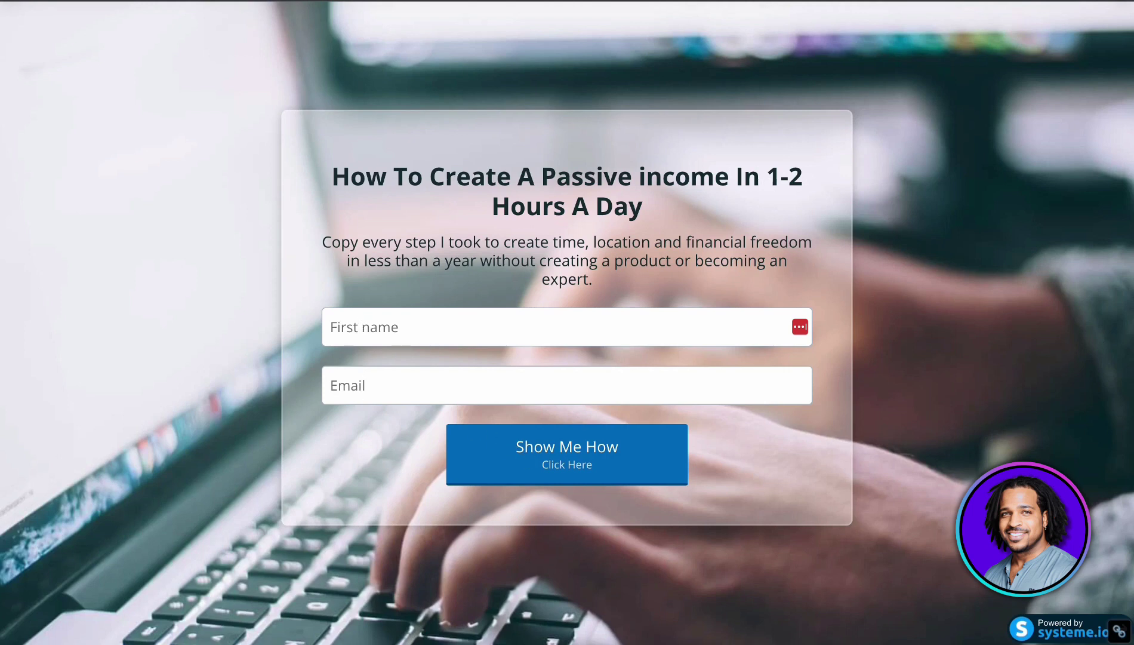
{"action": "key", "text": "ctrl+w"}
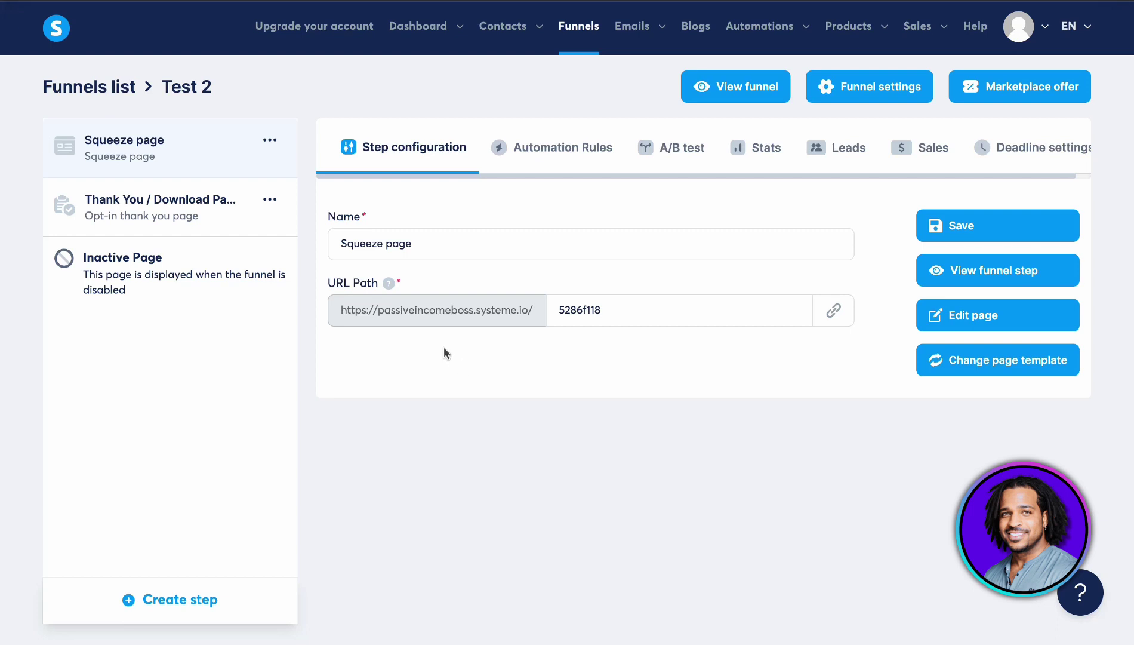